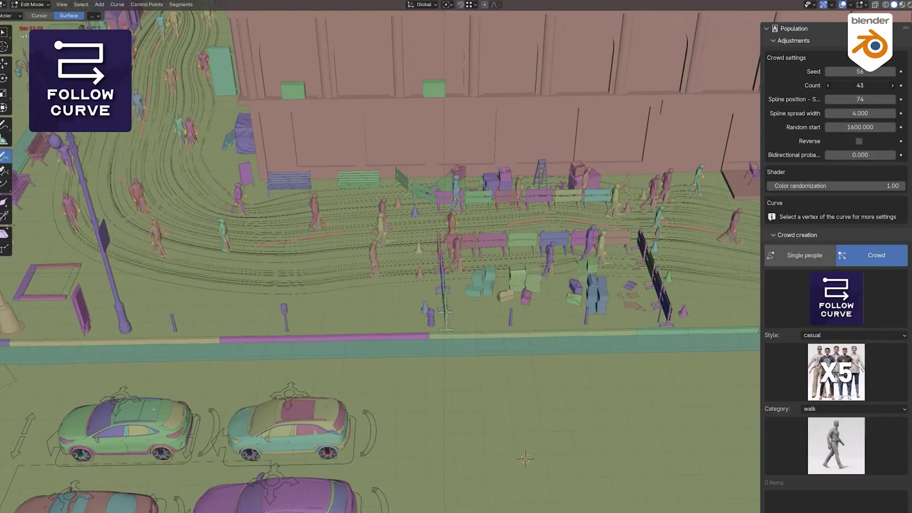
Lower the Population Curve Pinch/Inflate value to about 0.7 so the crowd paths bunch together.
{"action": "left_click_drag", "start_coordinate": [876, 217], "coordinate": [855, 218]}
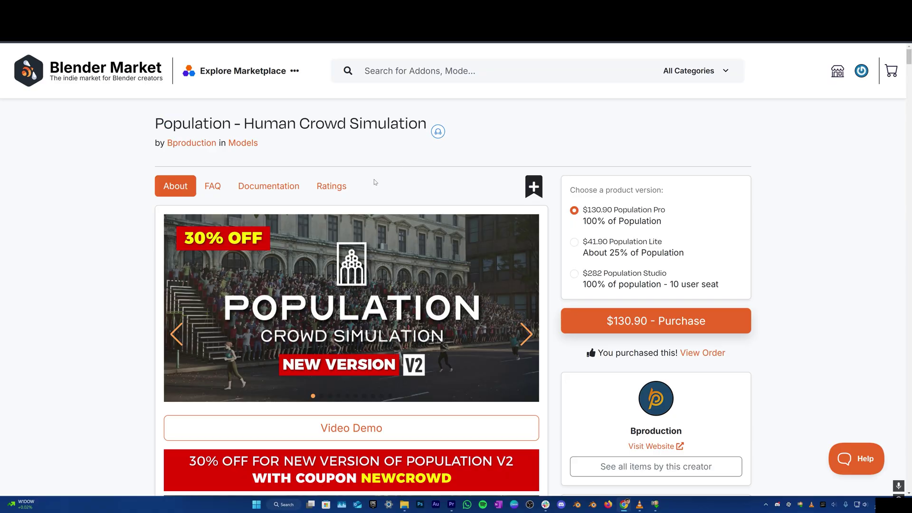
{"action": "left_click", "coordinate": [524, 330]}
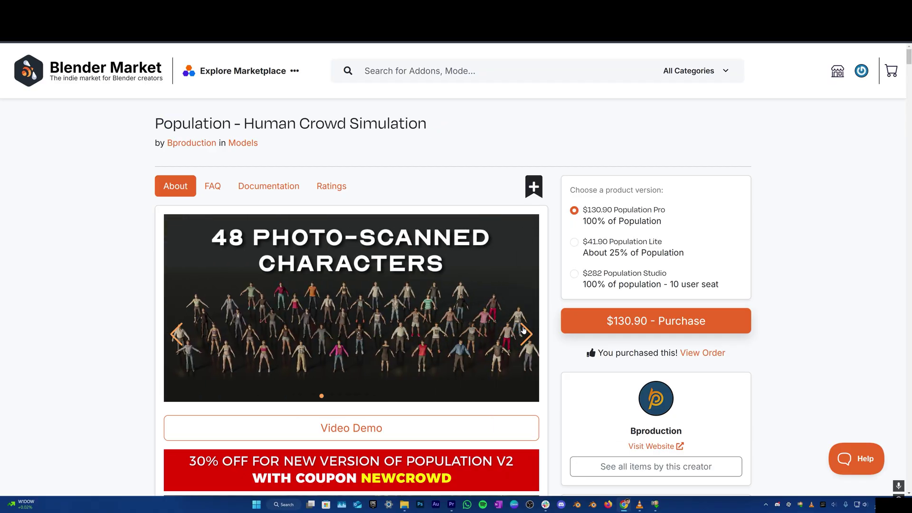
{"action": "left_click", "coordinate": [523, 330]}
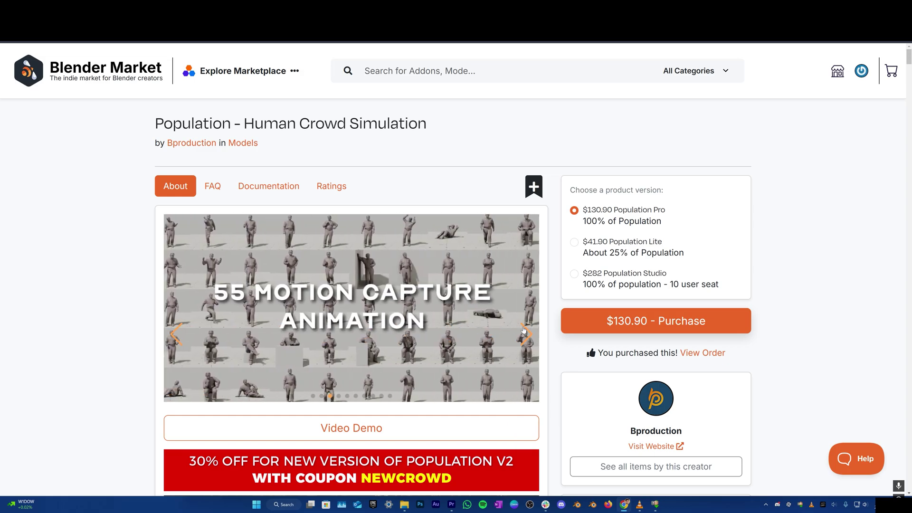
{"action": "left_click", "coordinate": [523, 330]}
{"action": "key", "text": "Left"}
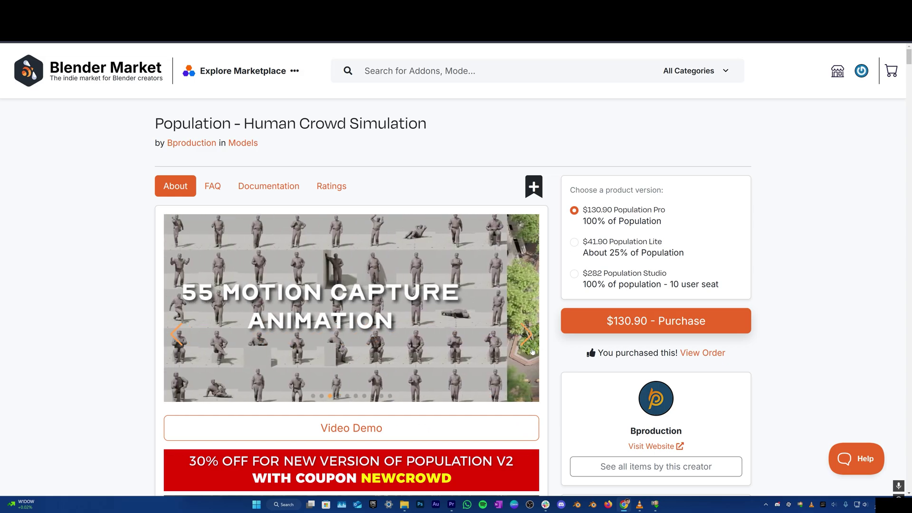
{"action": "key", "text": "Left"}
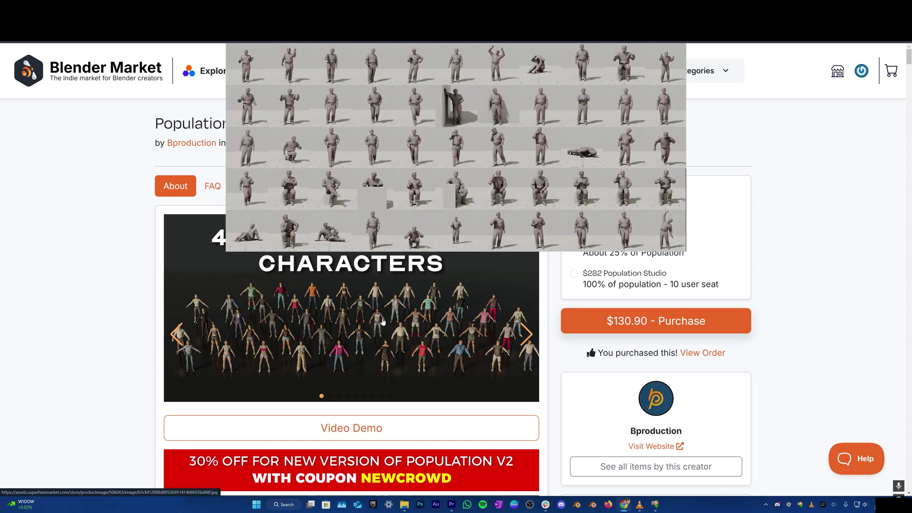
{"action": "scroll", "coordinate": [383, 322], "scroll_direction": "down", "scroll_amount": 3}
{"action": "scroll", "coordinate": [382, 322], "scroll_direction": "down", "scroll_amount": 3}
{"action": "scroll", "coordinate": [382, 322], "scroll_direction": "down", "scroll_amount": 4}
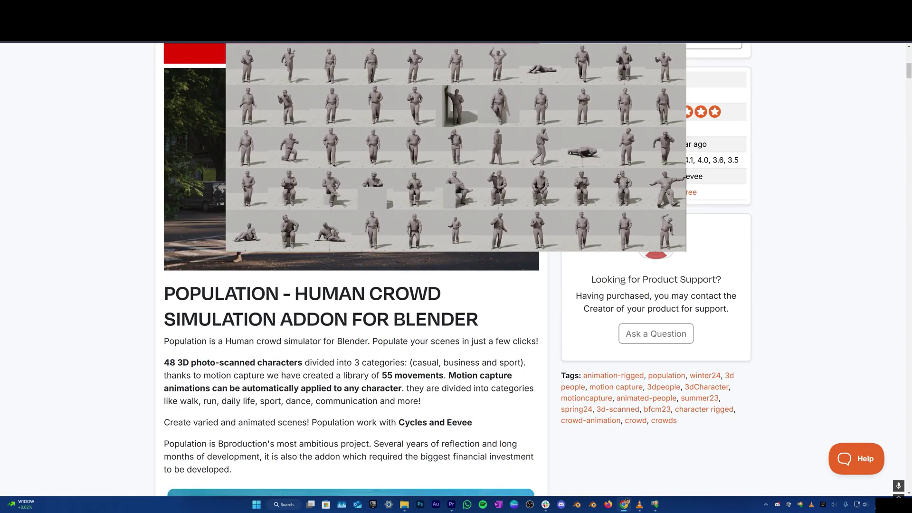
{"action": "scroll", "coordinate": [415, 299], "scroll_direction": "down", "scroll_amount": 3}
{"action": "scroll", "coordinate": [416, 299], "scroll_direction": "down", "scroll_amount": 3}
{"action": "scroll", "coordinate": [416, 299], "scroll_direction": "down", "scroll_amount": 3}
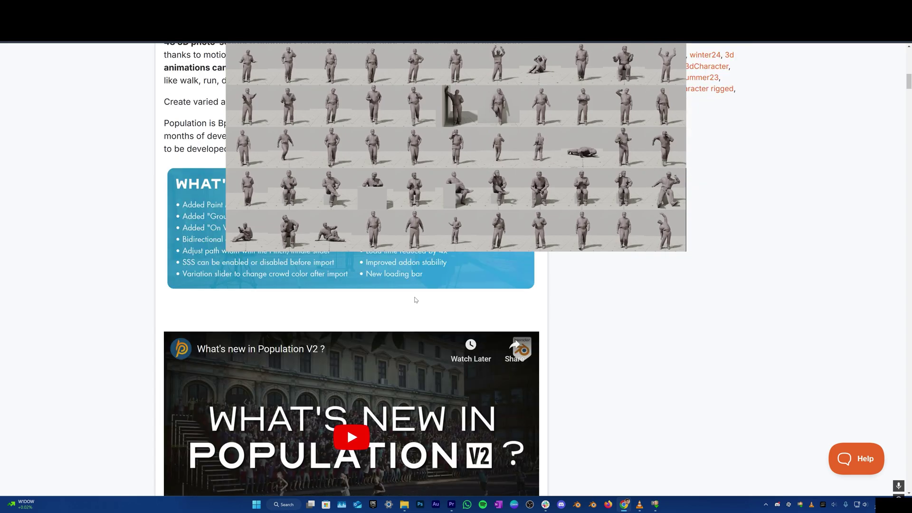
{"action": "scroll", "coordinate": [415, 299], "scroll_direction": "up", "scroll_amount": 8}
{"action": "scroll", "coordinate": [445, 310], "scroll_direction": "up", "scroll_amount": 5}
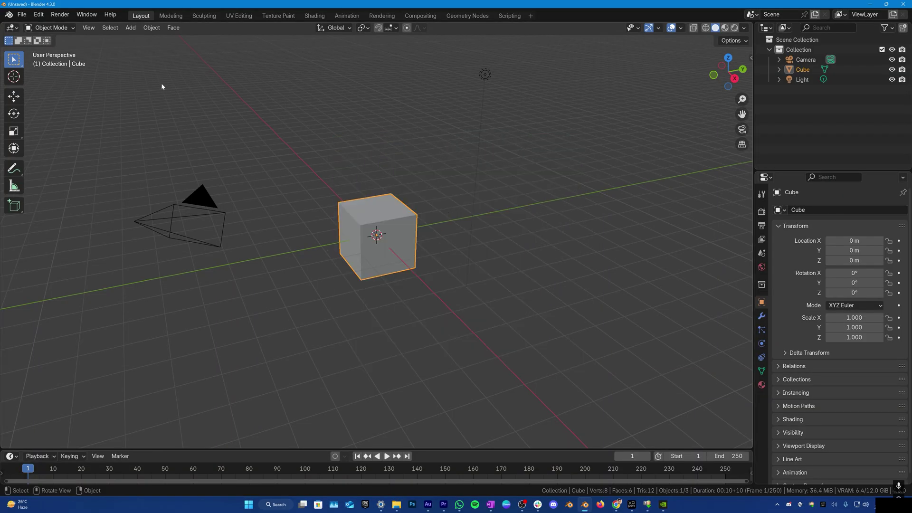
{"action": "left_click", "coordinate": [38, 15]}
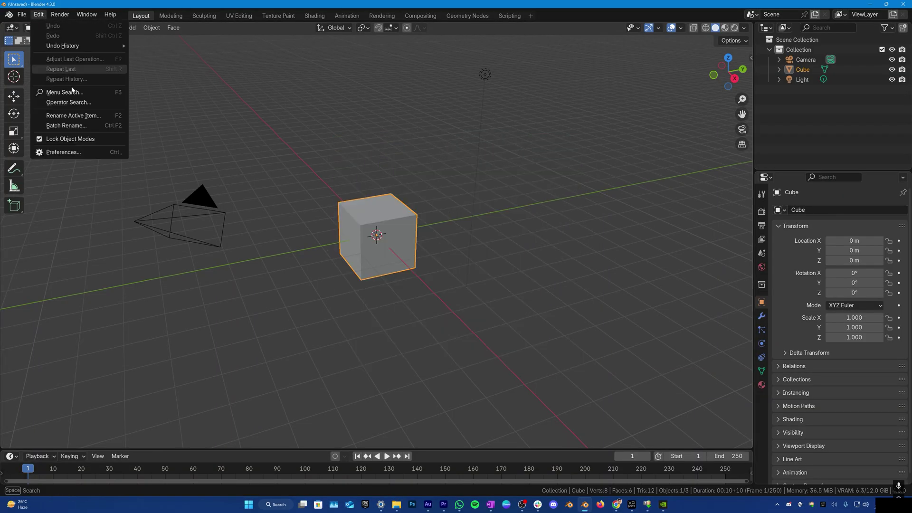
{"action": "left_click", "coordinate": [71, 151]}
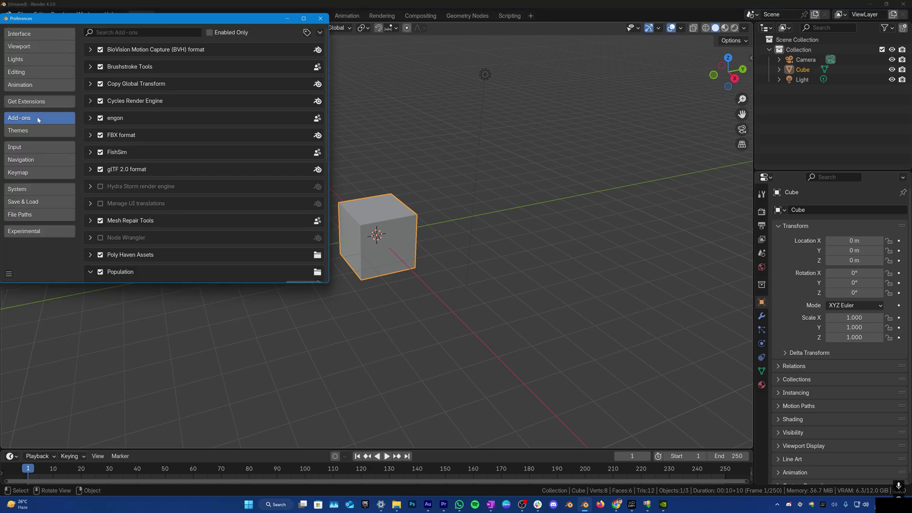
{"action": "left_click", "coordinate": [321, 35]}
{"action": "scroll", "coordinate": [220, 85], "scroll_direction": "down", "scroll_amount": 3}
{"action": "scroll", "coordinate": [120, 190], "scroll_direction": "down", "scroll_amount": 2}
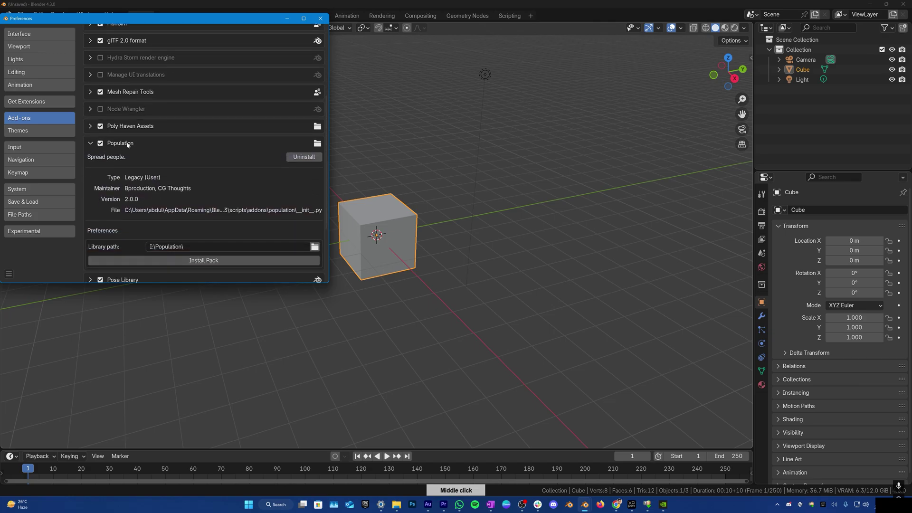
{"action": "scroll", "coordinate": [123, 153], "scroll_direction": "down", "scroll_amount": 1}
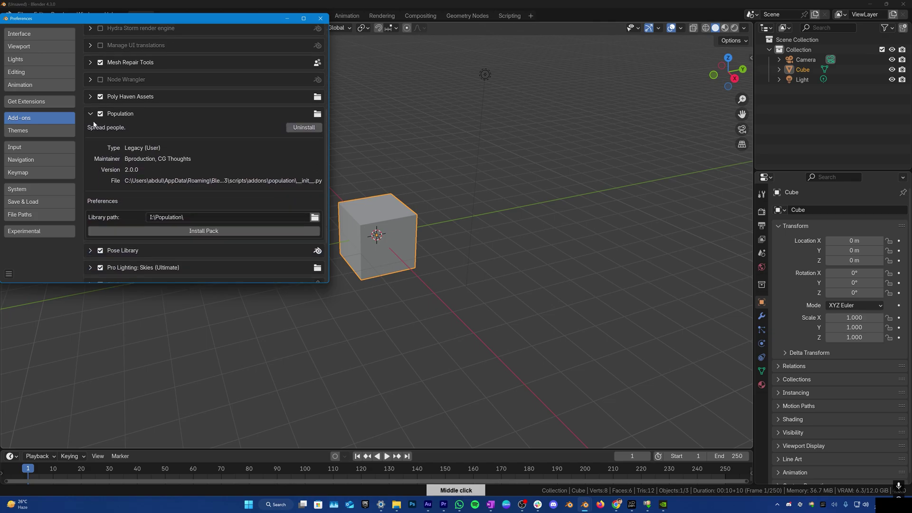
{"action": "left_click", "coordinate": [93, 119]}
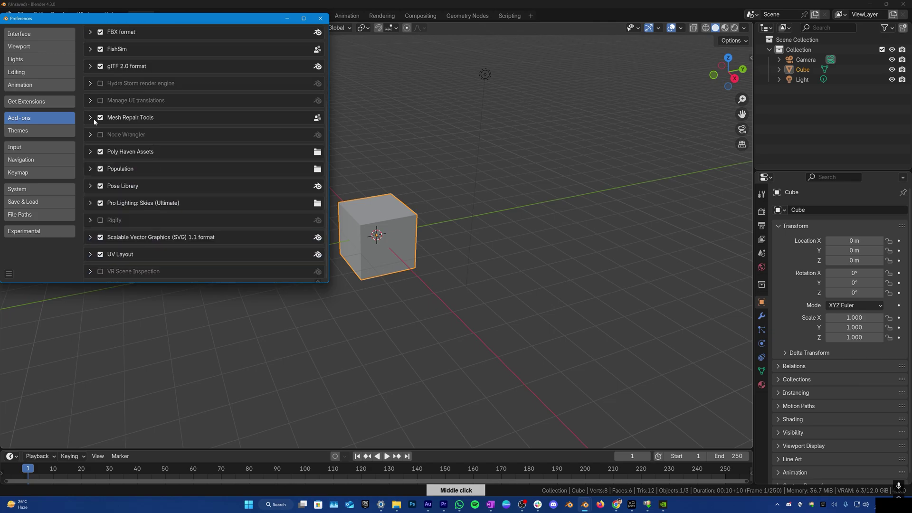
{"action": "left_click", "coordinate": [91, 169]}
{"action": "scroll", "coordinate": [106, 143], "scroll_direction": "down", "scroll_amount": 2}
{"action": "scroll", "coordinate": [146, 193], "scroll_direction": "down", "scroll_amount": 1}
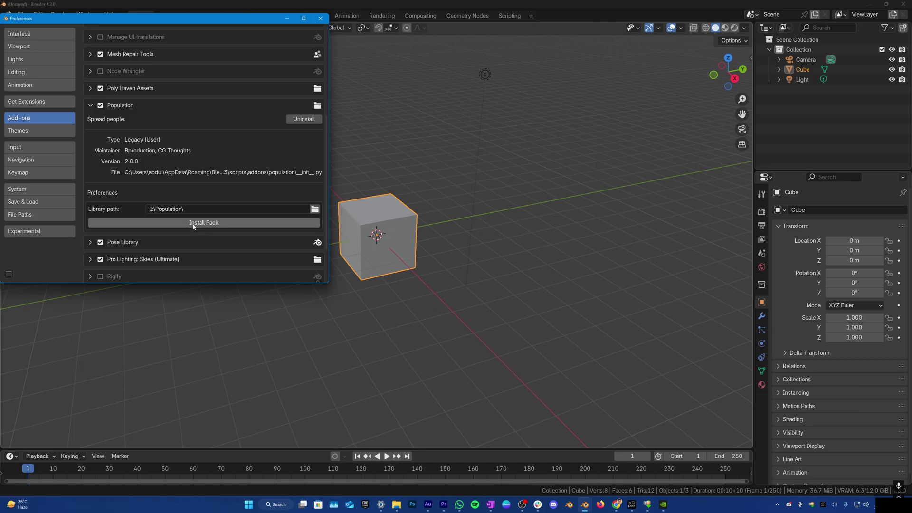
Box-select and delete every object in the scene.
{"action": "left_click", "coordinate": [320, 17]}
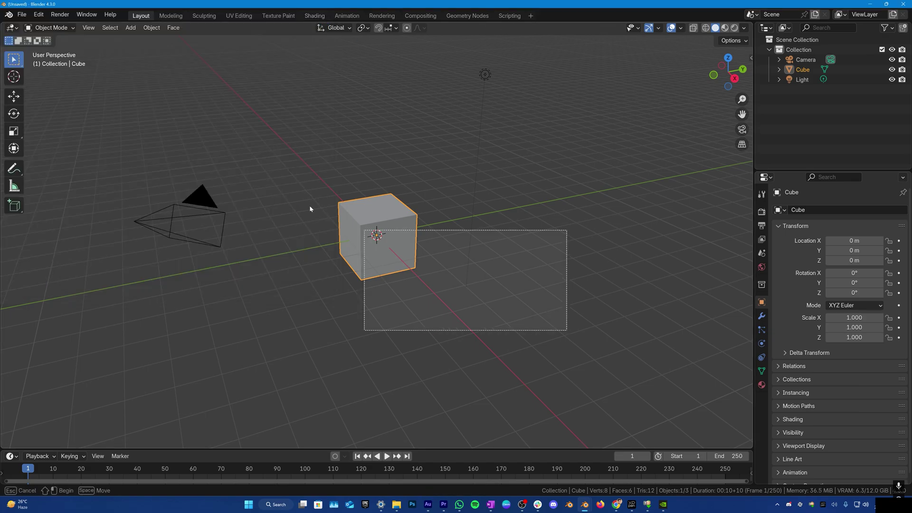
{"action": "left_click_drag", "start_coordinate": [365, 231], "coordinate": [569, 330]}
{"action": "key", "text": "a"}
{"action": "key", "text": "x"}
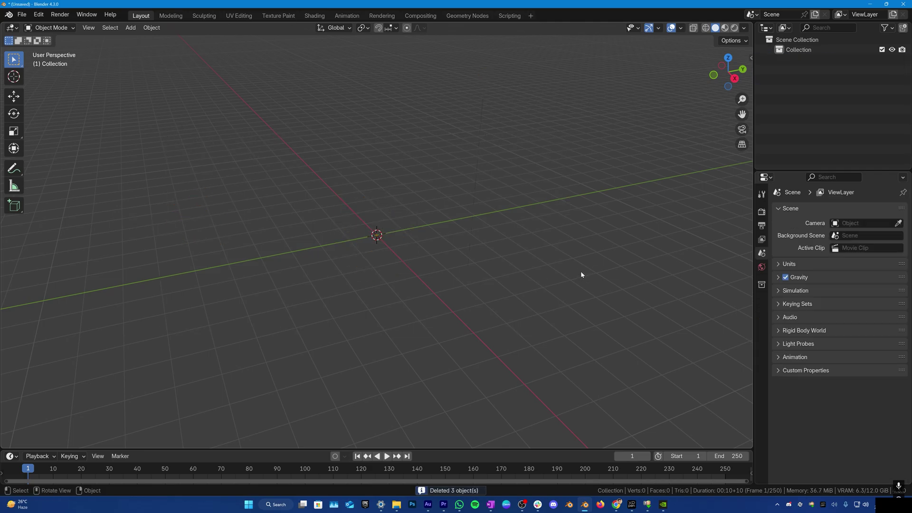
In the widened Population sidebar, choose the HD casual character and import it.
{"action": "key", "text": "n"}
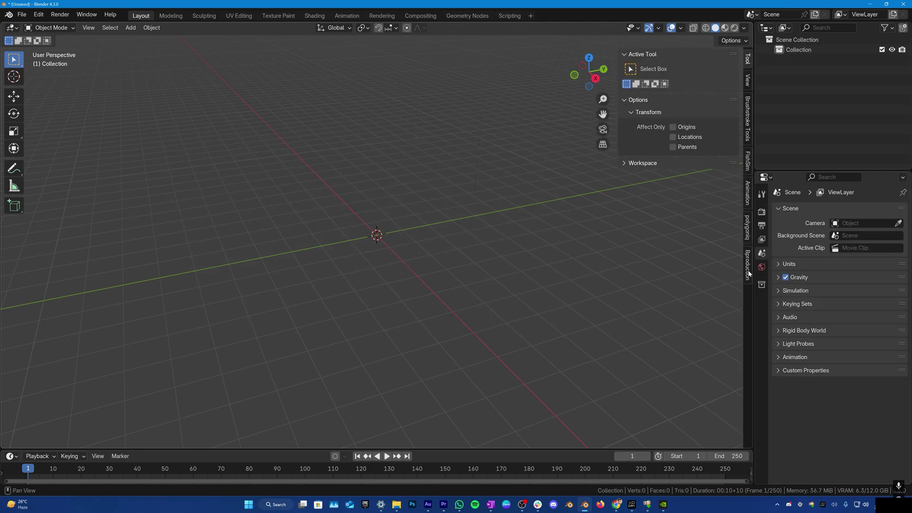
{"action": "left_click", "coordinate": [747, 265]}
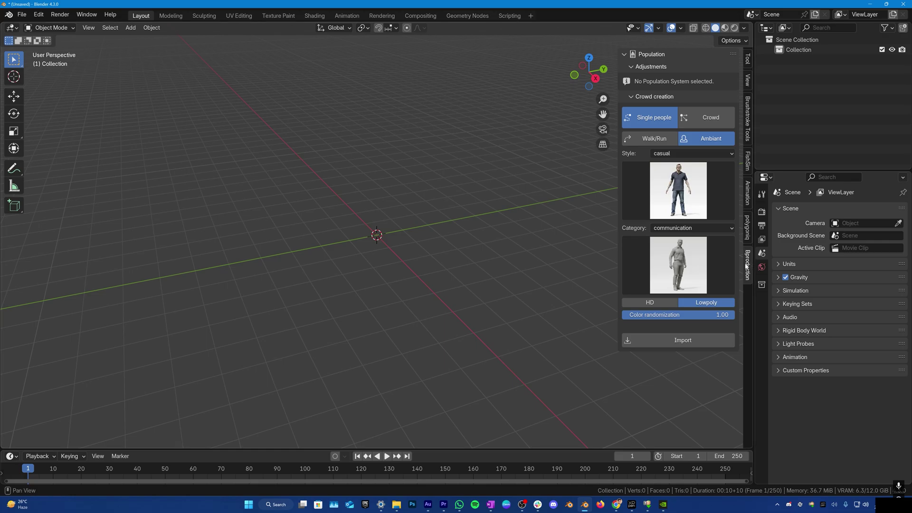
{"action": "left_click", "coordinate": [630, 55]}
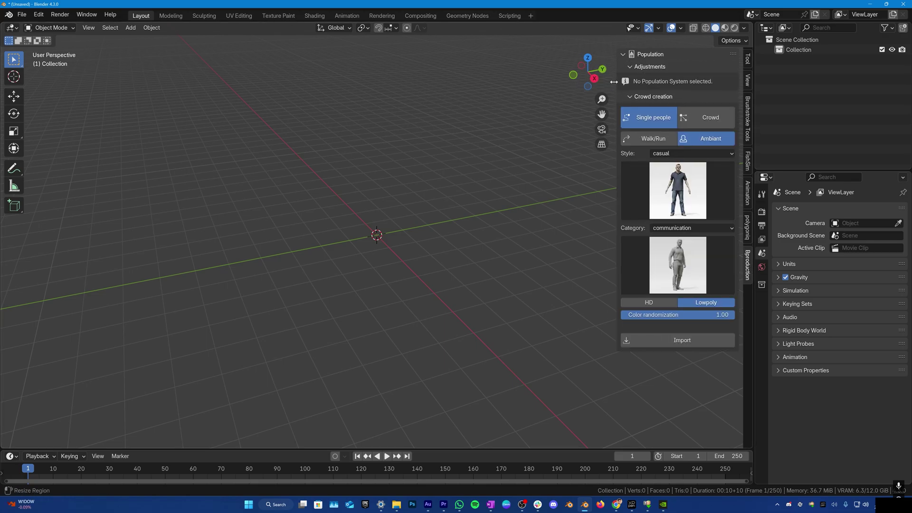
{"action": "left_click_drag", "start_coordinate": [618, 84], "coordinate": [583, 86]}
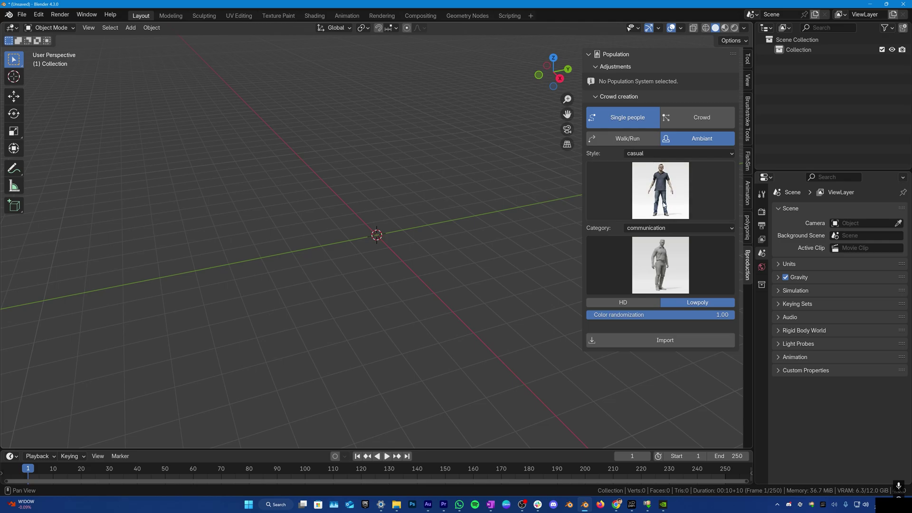
{"action": "left_click", "coordinate": [621, 303]}
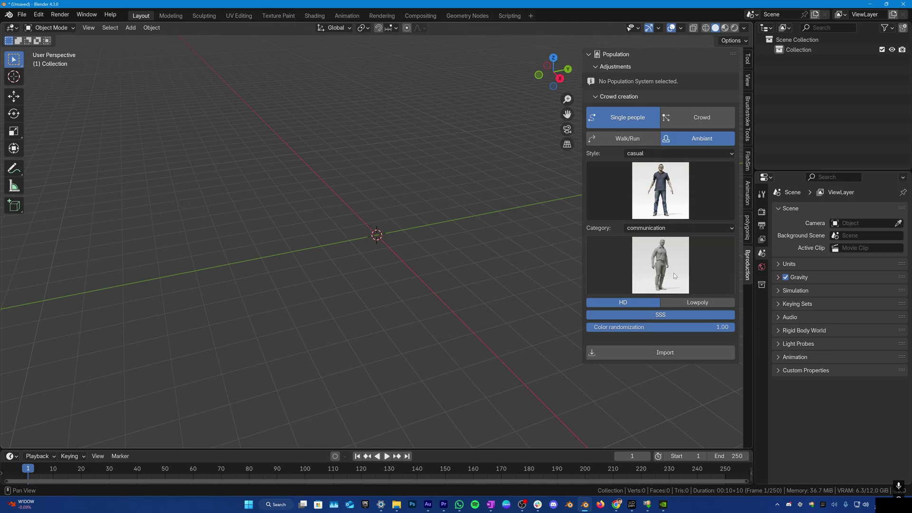
{"action": "left_click", "coordinate": [653, 354]}
Add an area light, raise it above the character's head, and enlarge it.
{"action": "mouse_move", "coordinate": [465, 271]}
{"action": "middle_mouse_down"}
{"action": "mouse_move", "coordinate": [461, 203]}
{"action": "mouse_move", "coordinate": [461, 267]}
{"action": "mouse_move", "coordinate": [467, 262]}
{"action": "middle_mouse_up"}
{"action": "scroll", "coordinate": [460, 204], "scroll_direction": "up", "scroll_amount": 3}
{"action": "scroll", "coordinate": [461, 267], "scroll_direction": "up", "scroll_amount": 3}
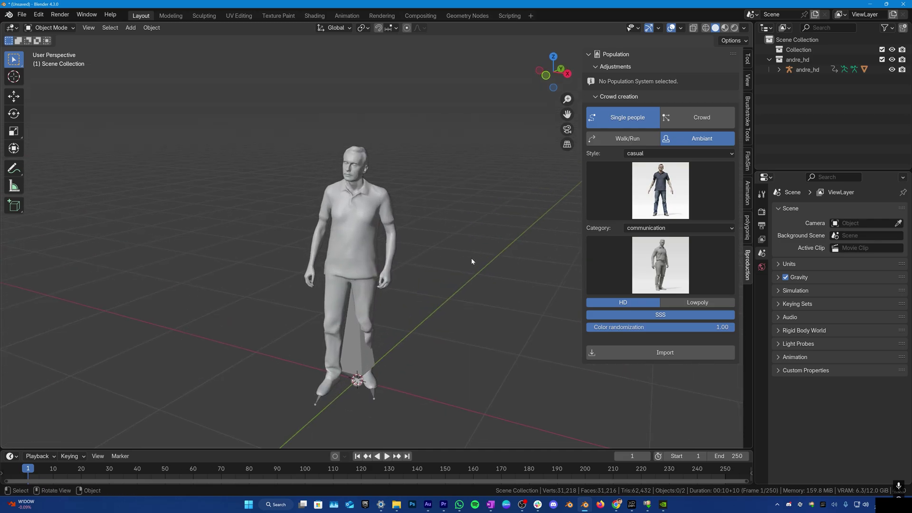
{"action": "middle_click_drag", "start_coordinate": [474, 262], "coordinate": [468, 253]}
{"action": "key", "text": "shift+a"}
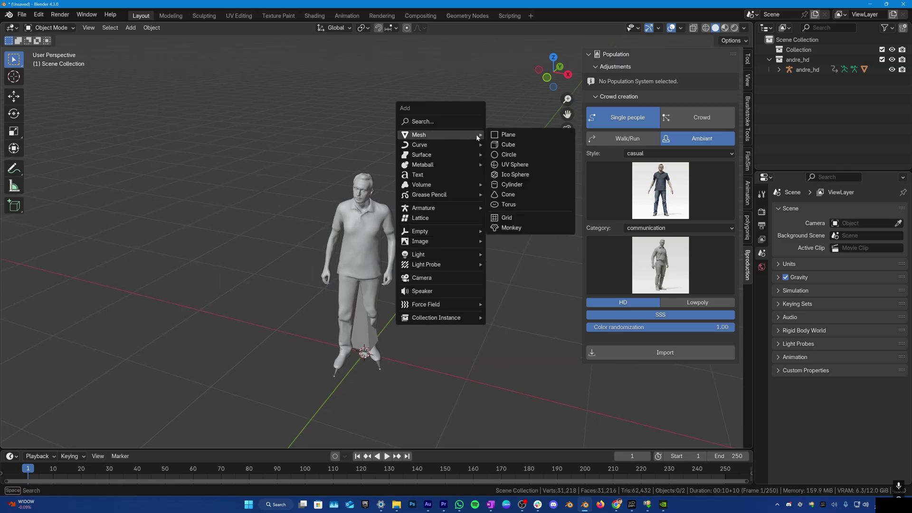
{"action": "left_click", "coordinate": [513, 289]}
{"action": "key", "text": "g"}
{"action": "key", "text": "z"}
{"action": "left_click", "coordinate": [470, 164]}
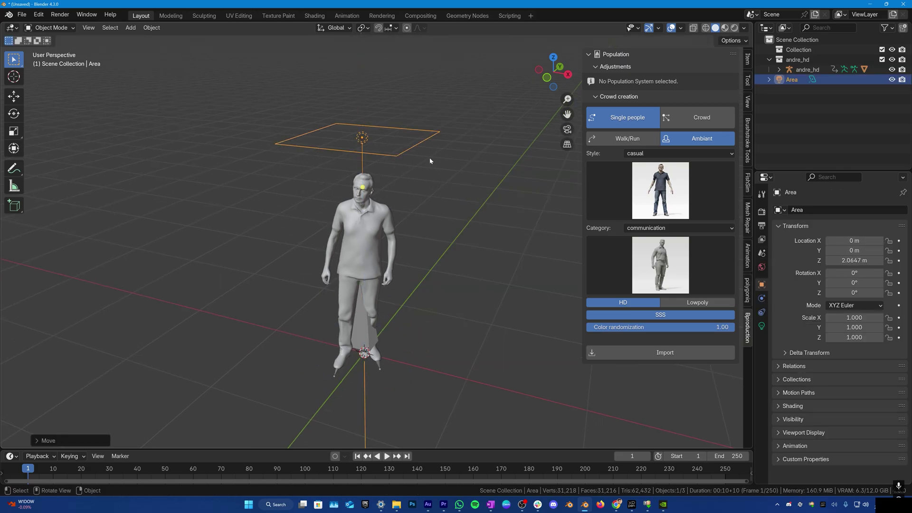
{"action": "middle_click_drag", "start_coordinate": [456, 250], "coordinate": [463, 256]}
{"action": "left_click", "coordinate": [761, 325]}
Preview the character in Rendered shading and bring up the render engine settings.
{"action": "left_click", "coordinate": [734, 28]}
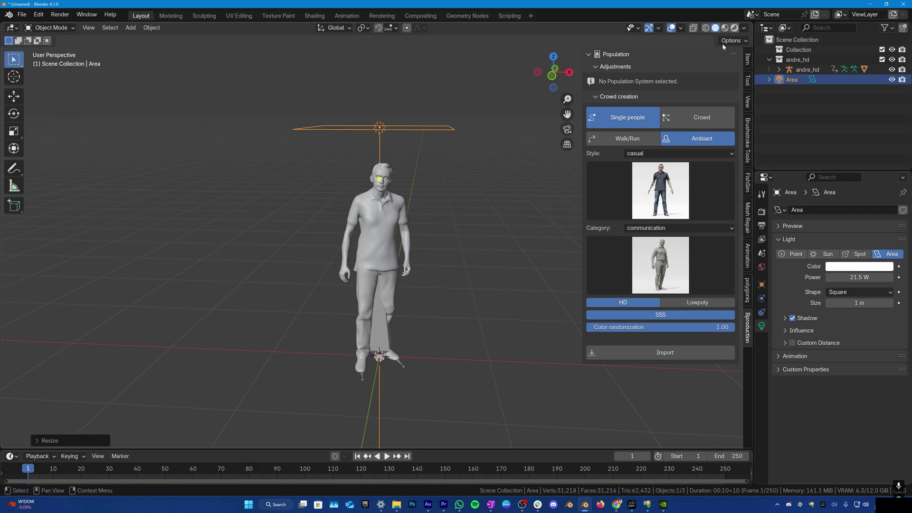
{"action": "scroll", "coordinate": [449, 178], "scroll_direction": "up", "scroll_amount": 4}
{"action": "scroll", "coordinate": [446, 203], "scroll_direction": "up", "scroll_amount": 3}
{"action": "middle_click_drag", "start_coordinate": [447, 203], "coordinate": [372, 208]}
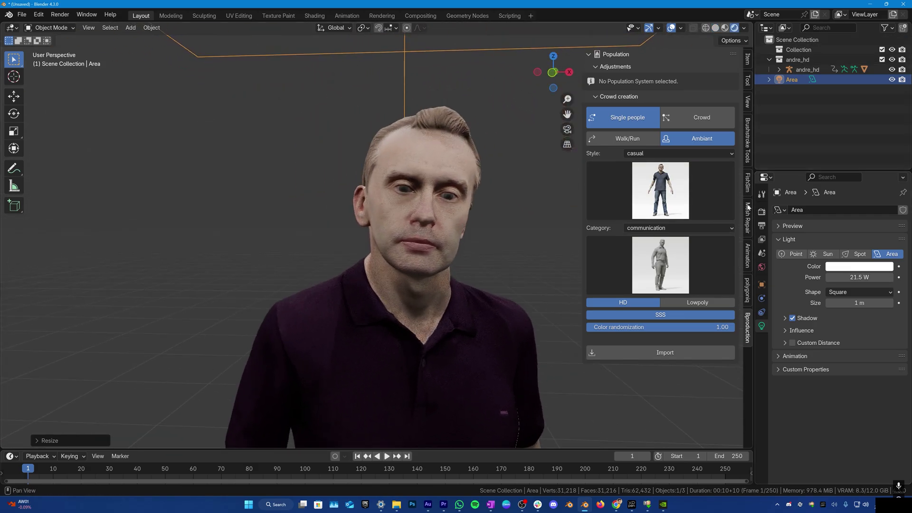
{"action": "left_click", "coordinate": [762, 211]}
{"action": "left_click", "coordinate": [866, 209]}
Set the render engine to Cycles with GPU compute.
{"action": "left_click", "coordinate": [855, 243]}
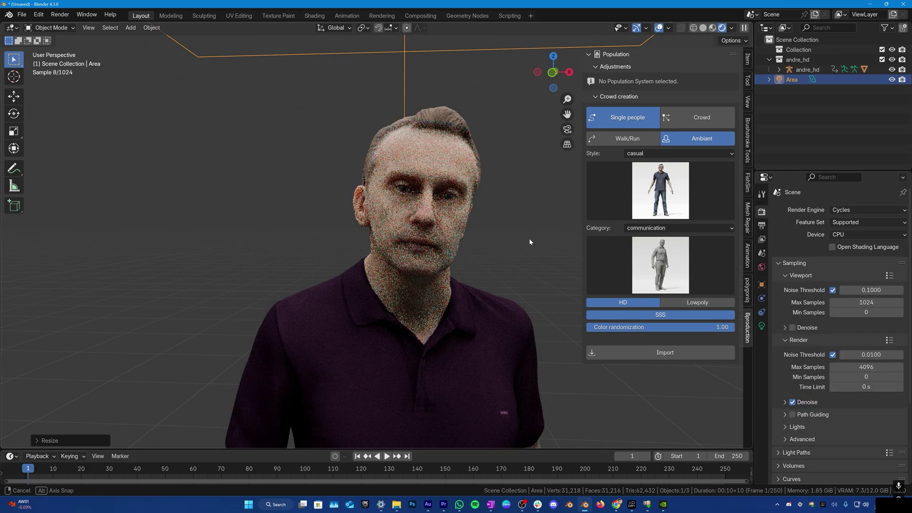
{"action": "scroll", "coordinate": [529, 238], "scroll_direction": "up", "scroll_amount": 2}
{"action": "left_click", "coordinate": [866, 235]}
{"action": "left_click", "coordinate": [851, 257]}
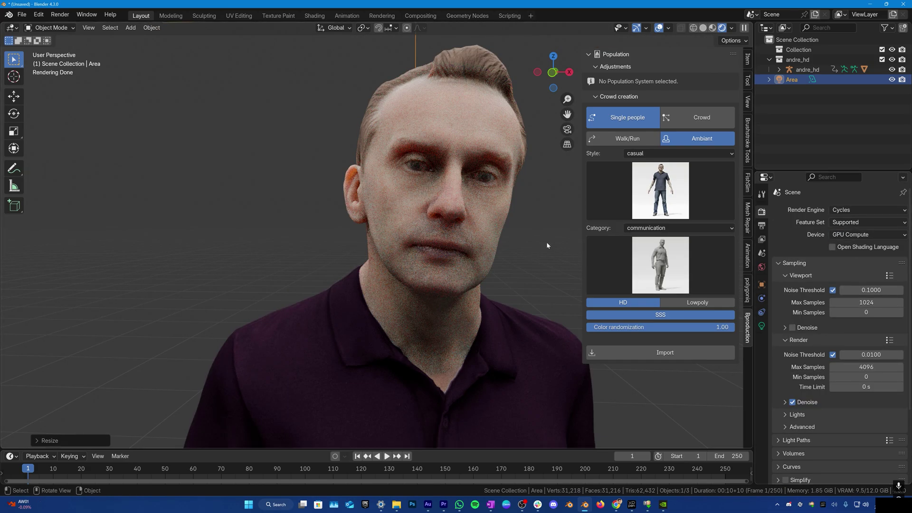
{"action": "scroll", "coordinate": [545, 239], "scroll_direction": "up", "scroll_amount": 2}
{"action": "scroll", "coordinate": [529, 239], "scroll_direction": "up", "scroll_amount": 2}
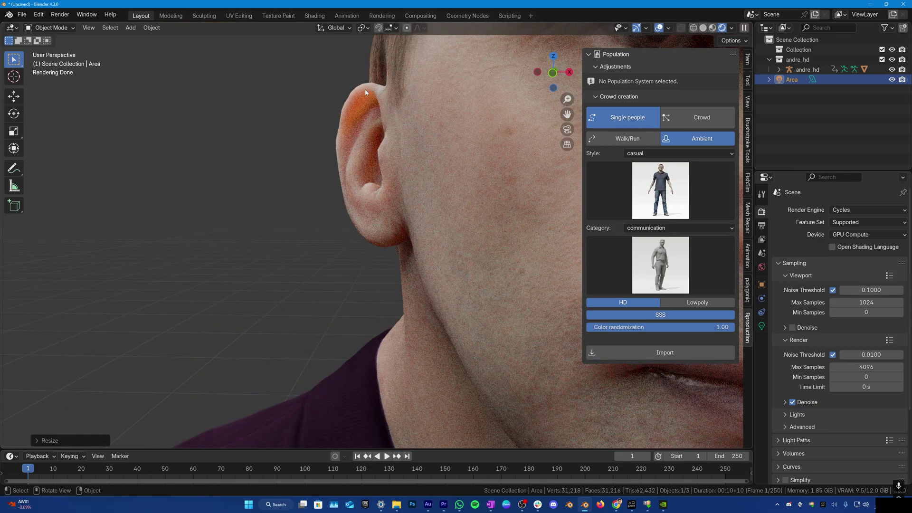
Enable viewport denoising and orbit to a frontal view of the figure.
{"action": "middle_click_drag", "start_coordinate": [360, 108], "coordinate": [530, 170]}
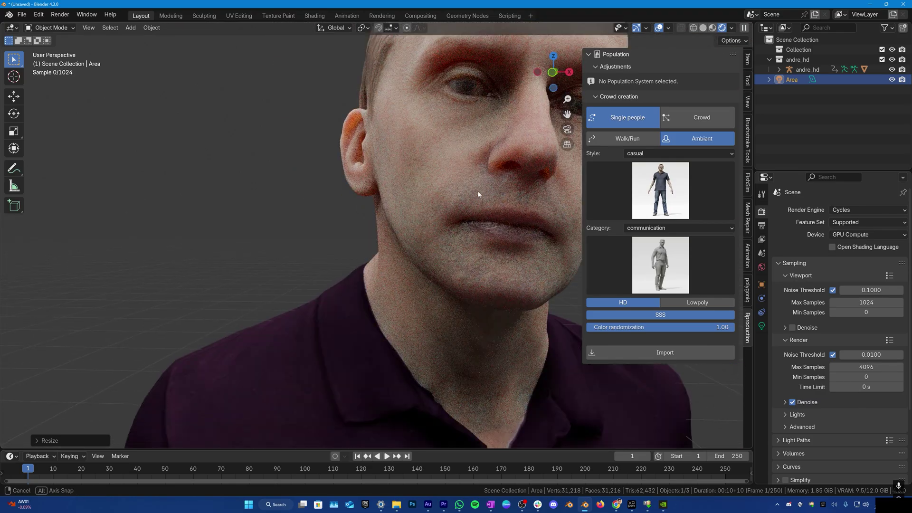
{"action": "middle_click_drag", "start_coordinate": [477, 194], "coordinate": [505, 196]}
{"action": "left_click", "coordinate": [792, 327]}
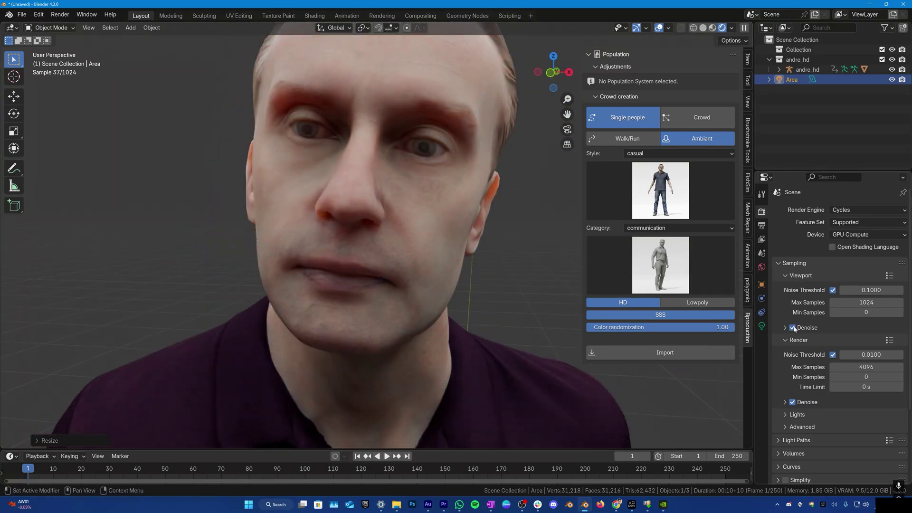
{"action": "scroll", "coordinate": [485, 240], "scroll_direction": "down", "scroll_amount": 5}
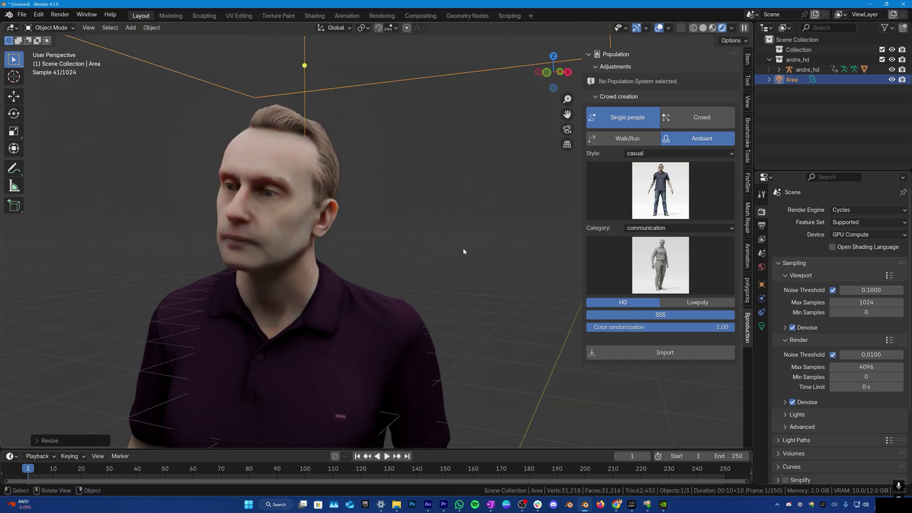
{"action": "middle_click_drag", "start_coordinate": [486, 240], "coordinate": [459, 274]}
{"action": "scroll", "coordinate": [484, 231], "scroll_direction": "down", "scroll_amount": 3}
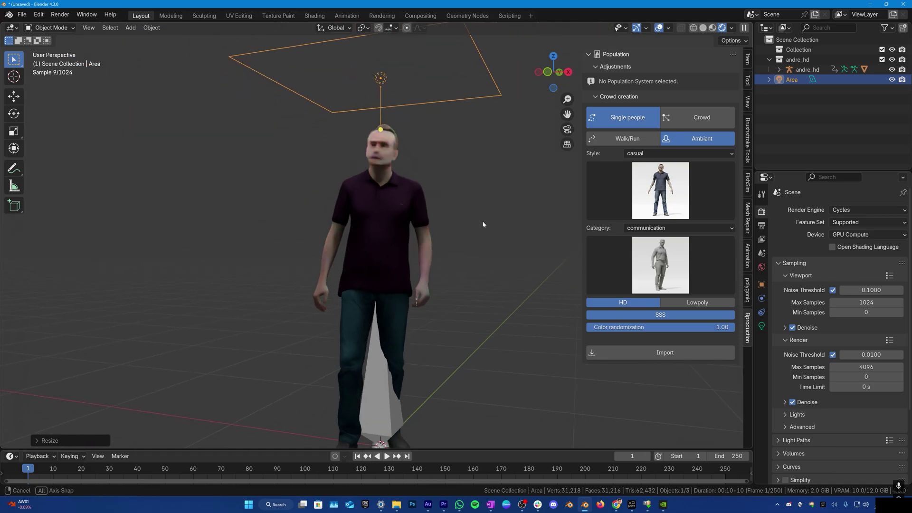
{"action": "key", "text": "space"}
Switch to Solid shading, browse the Category poses, then stop playback and select all.
{"action": "key", "text": "space"}
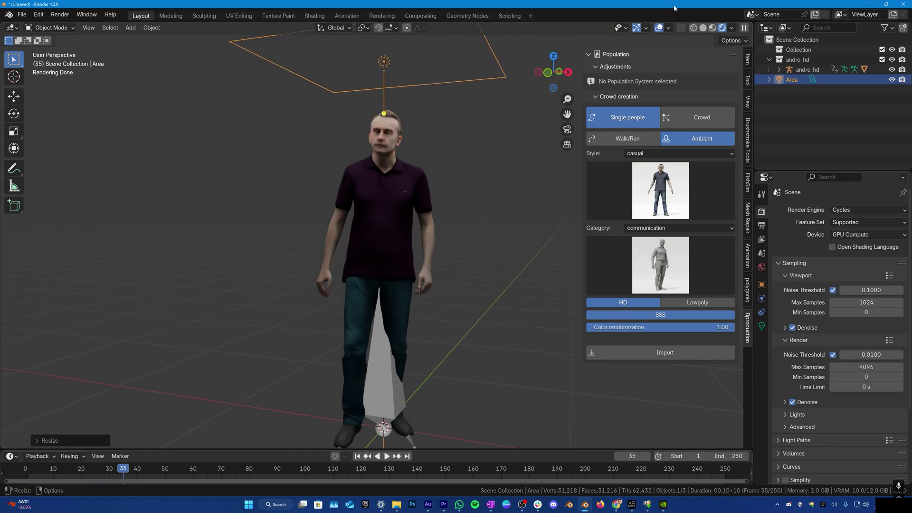
{"action": "left_click", "coordinate": [703, 28]}
{"action": "scroll", "coordinate": [448, 250], "scroll_direction": "up", "scroll_amount": 1}
{"action": "key", "text": "space"}
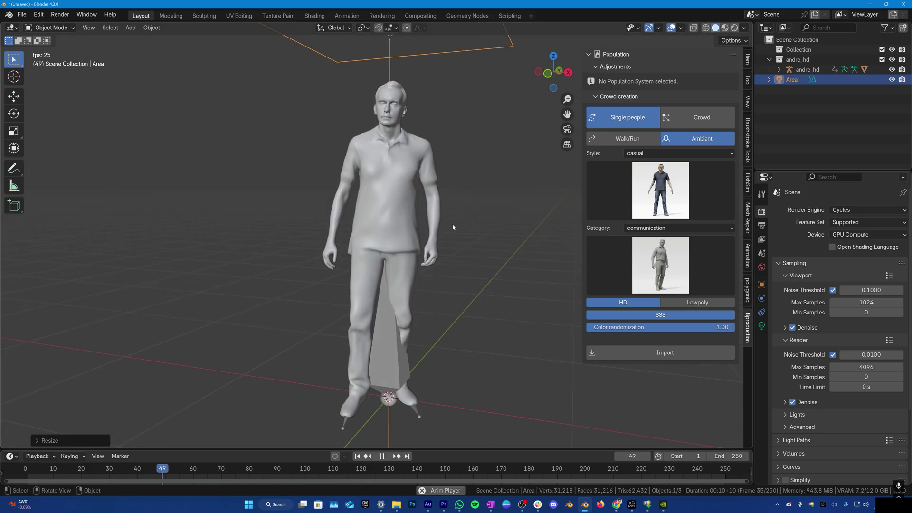
{"action": "left_click", "coordinate": [660, 265]}
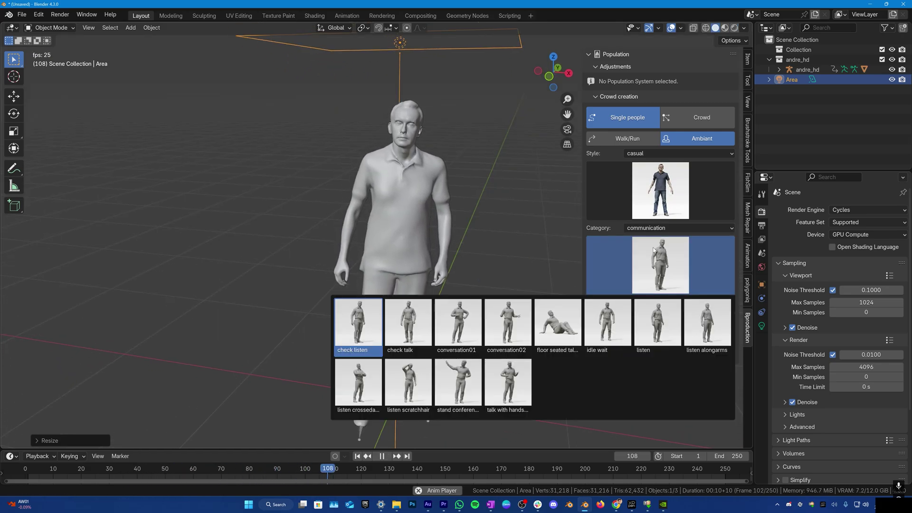
{"action": "left_click", "coordinate": [670, 228]}
{"action": "left_click", "coordinate": [660, 265]}
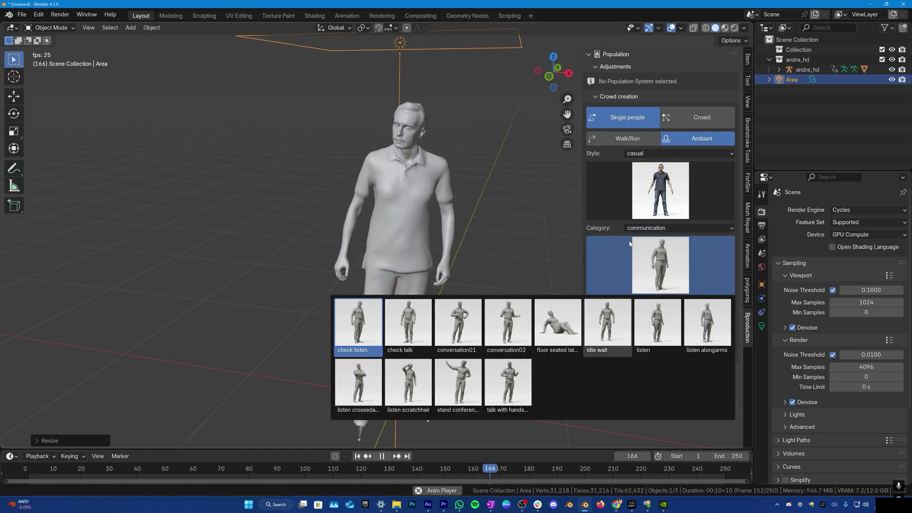
{"action": "left_click", "coordinate": [477, 164]}
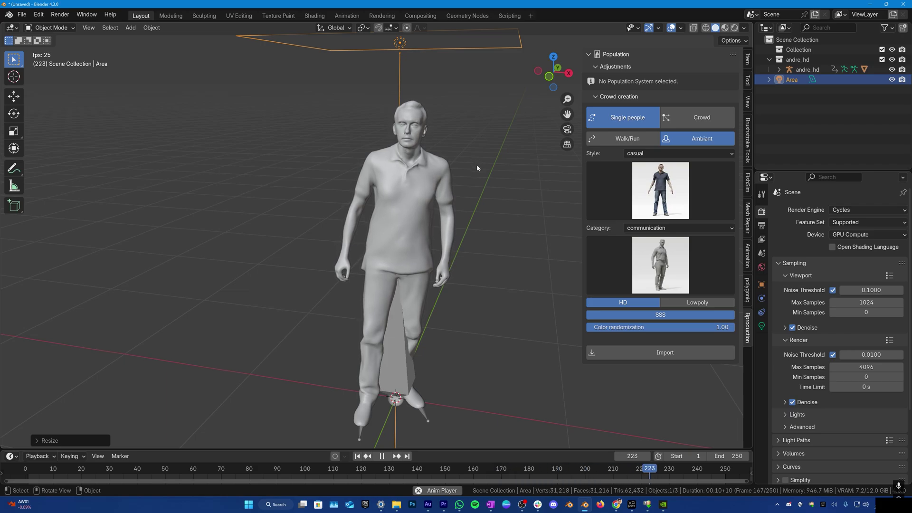
{"action": "key", "text": "space"}
{"action": "key", "text": "a"}
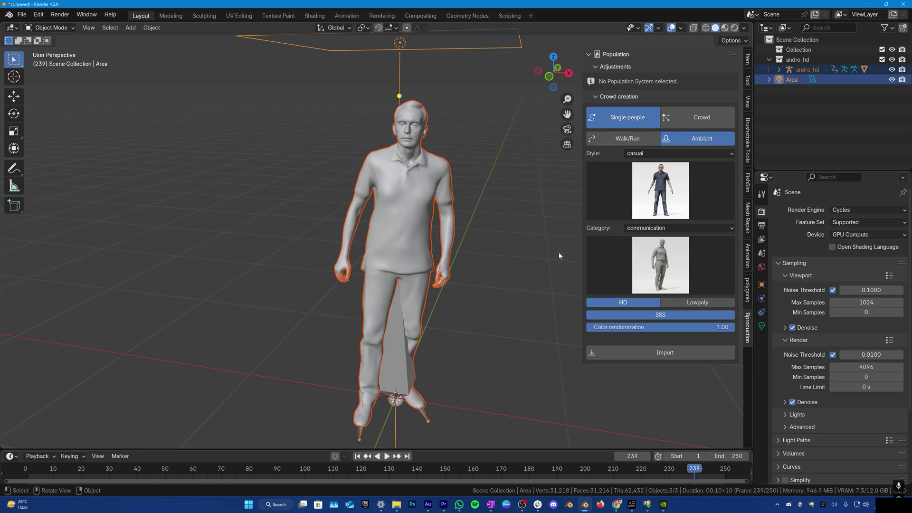
Switch Population to Crowd and open the crowd-mode grid from the Classic Mode preview.
{"action": "left_click", "coordinate": [679, 122]}
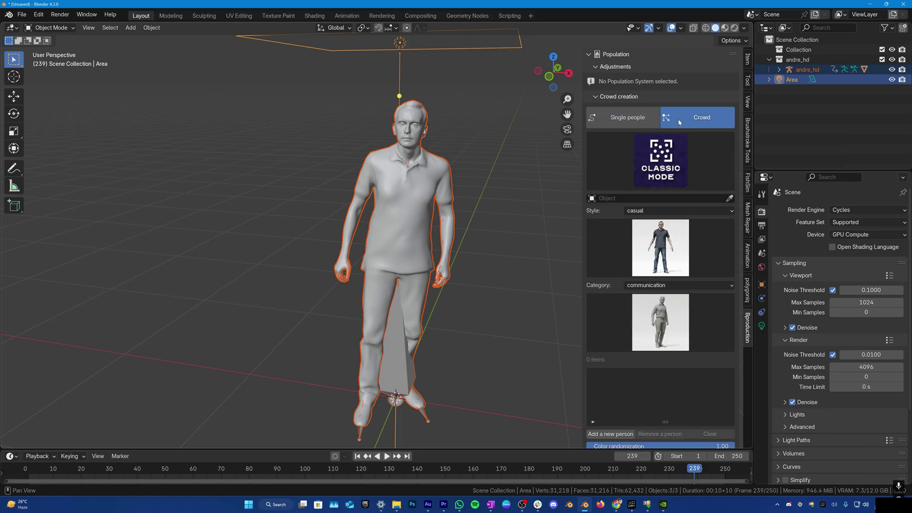
{"action": "left_click", "coordinate": [665, 164]}
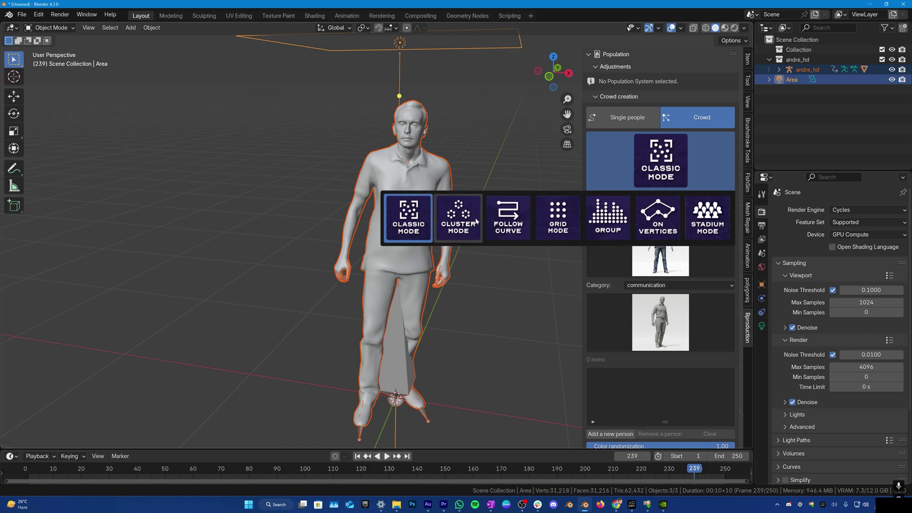
Keep Classic mode, delete the character, and scale up the area light with 60 W power.
{"action": "left_click", "coordinate": [409, 217]}
{"action": "scroll", "coordinate": [471, 226], "scroll_direction": "down", "scroll_amount": 3}
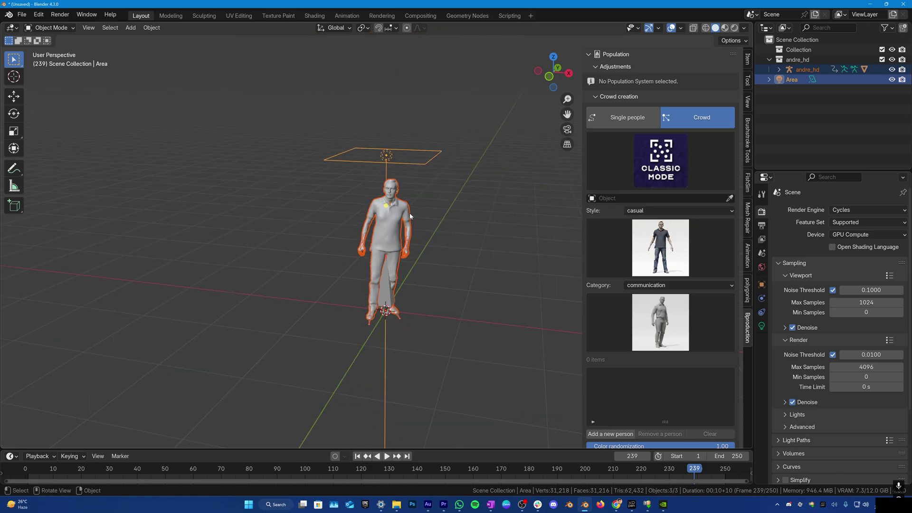
{"action": "key", "text": "x"}
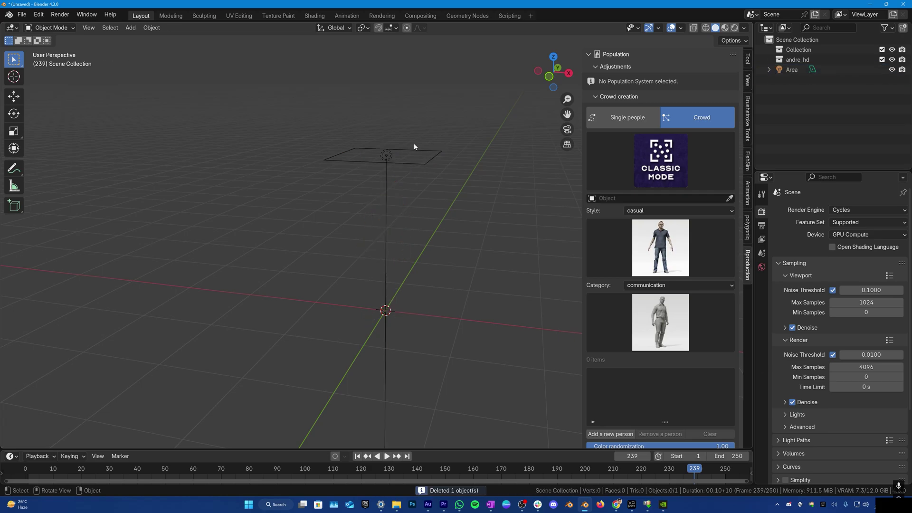
{"action": "left_click", "coordinate": [404, 164]}
{"action": "key", "text": "s"}
{"action": "left_click", "coordinate": [438, 214]}
{"action": "left_click", "coordinate": [761, 325]}
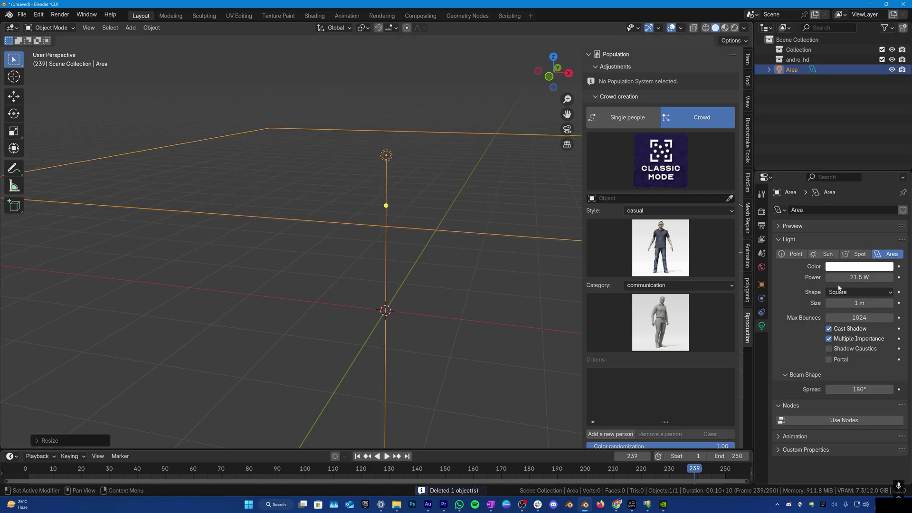
{"action": "key", "text": "s"}
{"action": "left_click", "coordinate": [499, 285]}
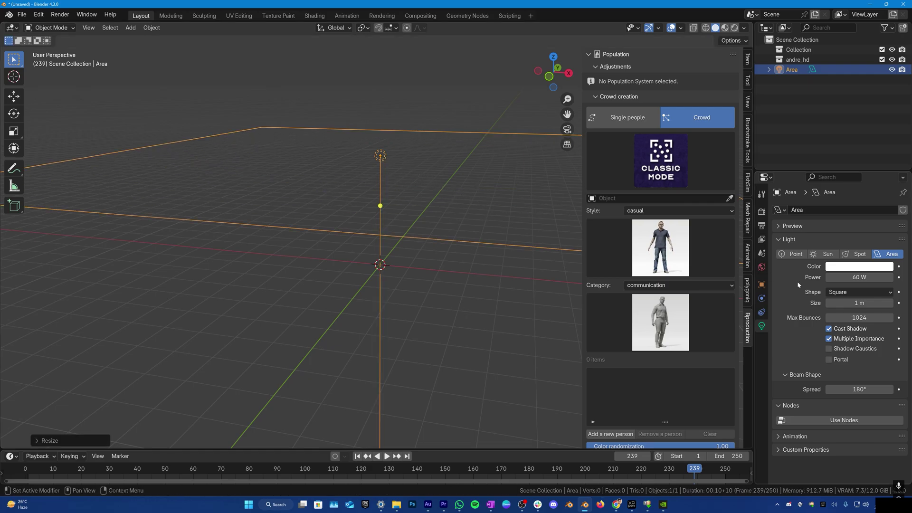
{"action": "scroll", "coordinate": [448, 278], "scroll_direction": "down", "scroll_amount": 3}
{"action": "key", "text": "shift+a"}
Add a plane at the origin and scale it up.
{"action": "left_click", "coordinate": [379, 206]}
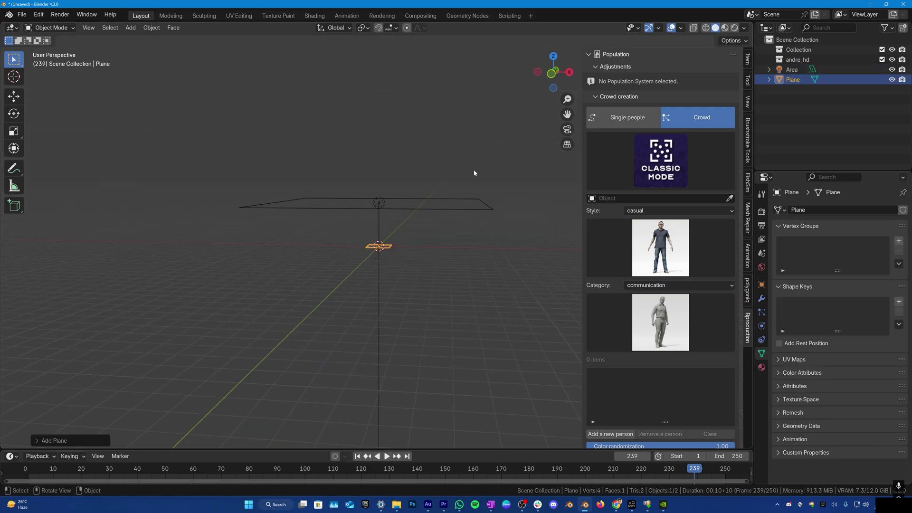
{"action": "key", "text": "s"}
{"action": "left_click", "coordinate": [570, 260]}
{"action": "middle_click_drag", "start_coordinate": [427, 270], "coordinate": [384, 256]}
Subdivide the plane's mesh repeatedly in Edit Mode, then return to Object Mode.
{"action": "right_click", "coordinate": [288, 235]}
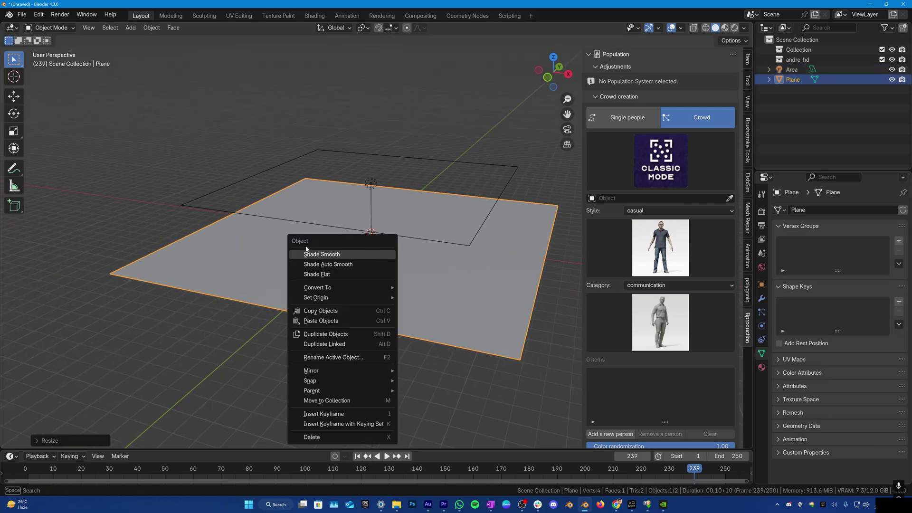
{"action": "key", "text": "Tab"}
{"action": "right_click", "coordinate": [365, 244]}
{"action": "left_click", "coordinate": [306, 230]}
{"action": "right_click", "coordinate": [307, 243]}
{"action": "left_click", "coordinate": [306, 230]}
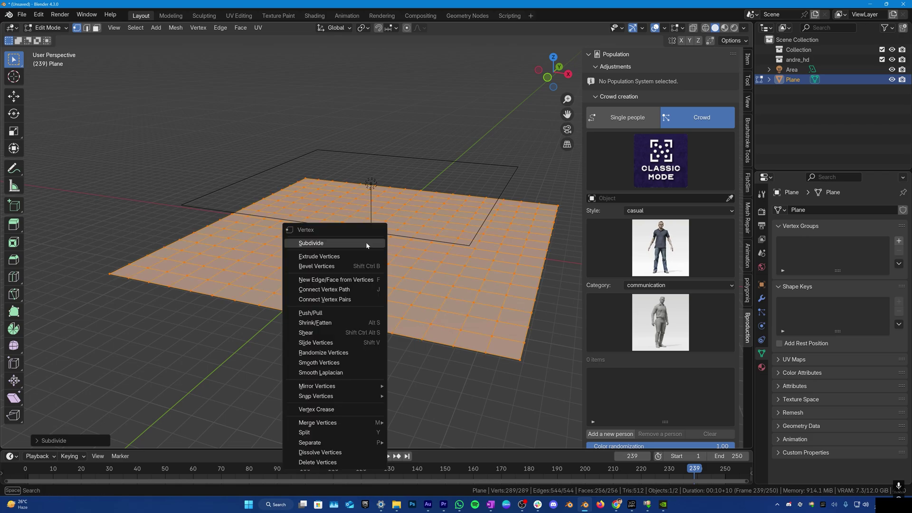
{"action": "right_click", "coordinate": [307, 242]}
{"action": "left_click", "coordinate": [306, 230]}
{"action": "right_click", "coordinate": [321, 234]}
{"action": "left_click", "coordinate": [334, 243]}
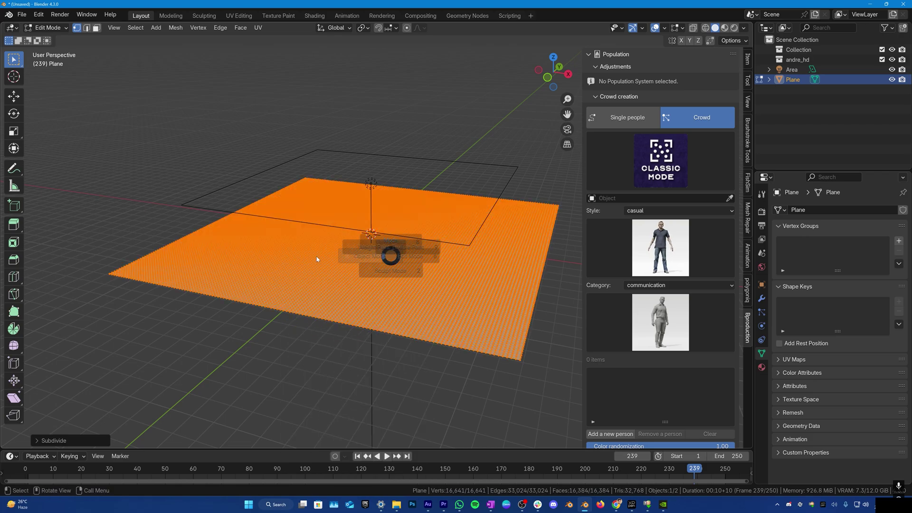
{"action": "key", "text": "Tab"}
{"action": "left_click", "coordinate": [432, 222]}
{"action": "middle_click_drag", "start_coordinate": [432, 222], "coordinate": [456, 222]}
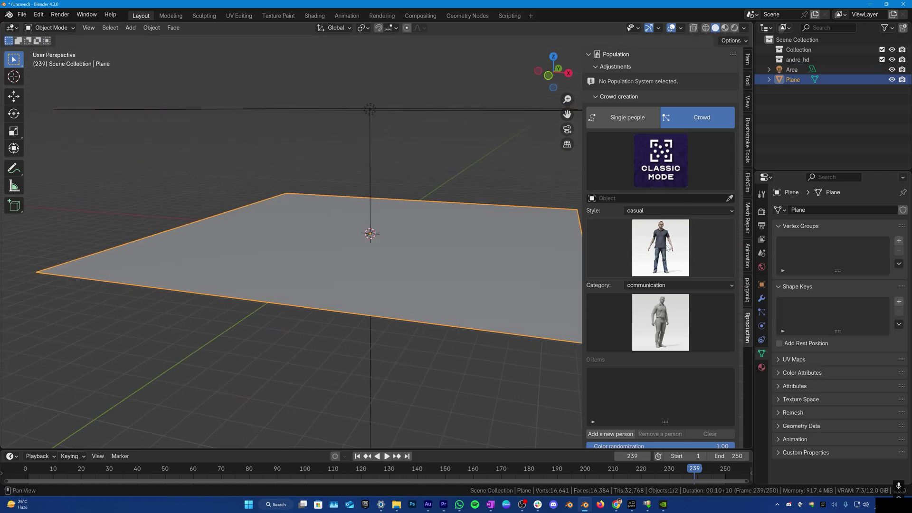
Pick the x7 casual group, switch to another communication pose, and import onto the plane.
{"action": "left_click", "coordinate": [648, 239]}
{"action": "scroll", "coordinate": [552, 428], "scroll_direction": "down", "scroll_amount": 2}
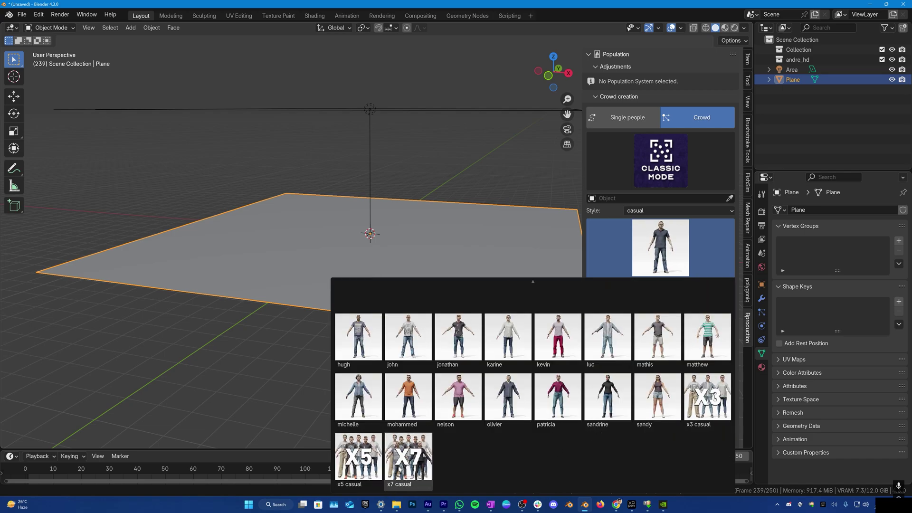
{"action": "left_click", "coordinate": [408, 455]}
{"action": "scroll", "coordinate": [631, 326], "scroll_direction": "down", "scroll_amount": 2}
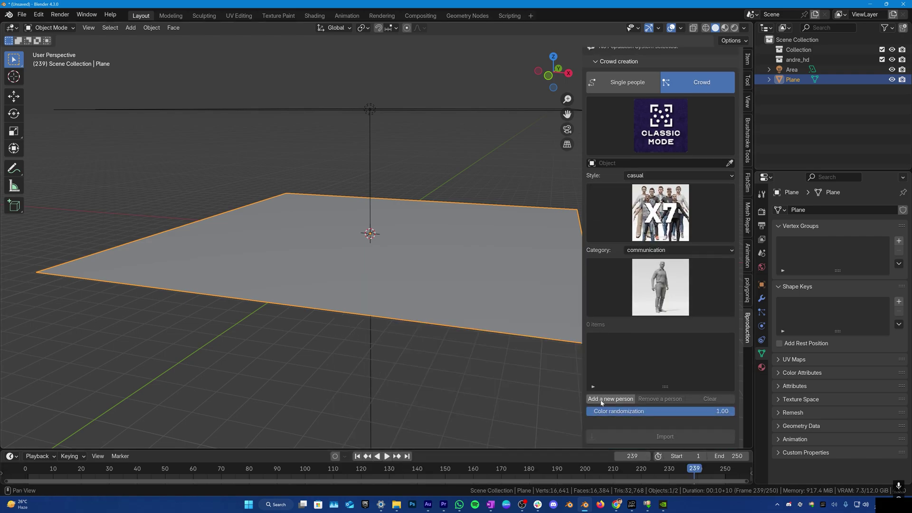
{"action": "scroll", "coordinate": [633, 368], "scroll_direction": "up", "scroll_amount": 2}
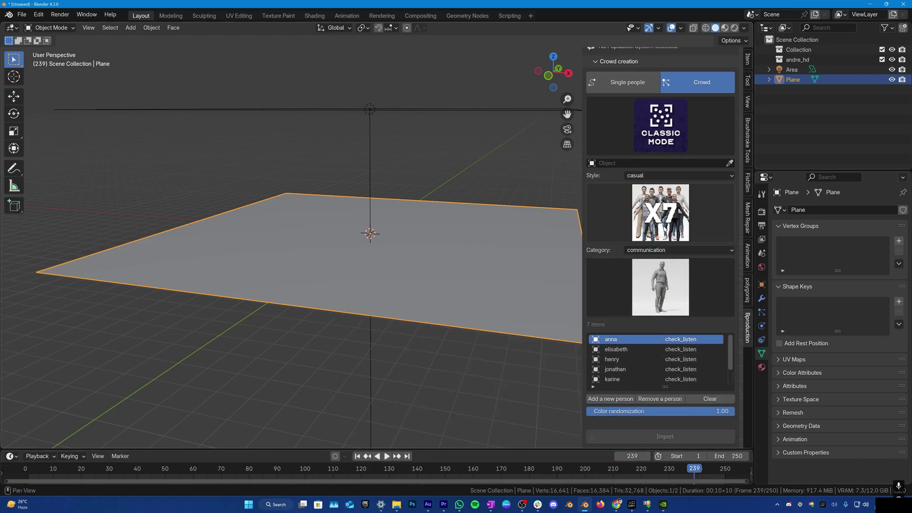
{"action": "left_click", "coordinate": [660, 287]}
{"action": "left_click", "coordinate": [556, 347]}
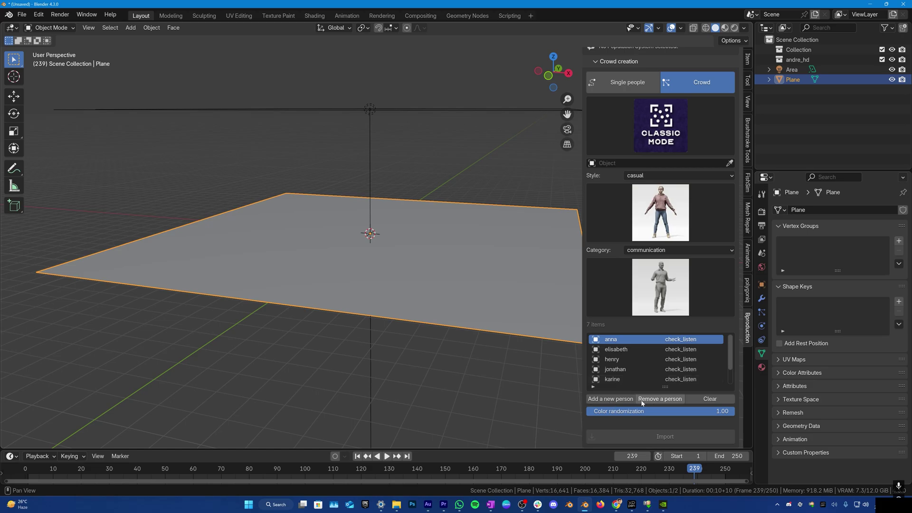
{"action": "scroll", "coordinate": [705, 350], "scroll_direction": "down", "scroll_amount": 1}
{"action": "scroll", "coordinate": [704, 350], "scroll_direction": "up", "scroll_amount": 1}
{"action": "scroll", "coordinate": [705, 285], "scroll_direction": "up", "scroll_amount": 2}
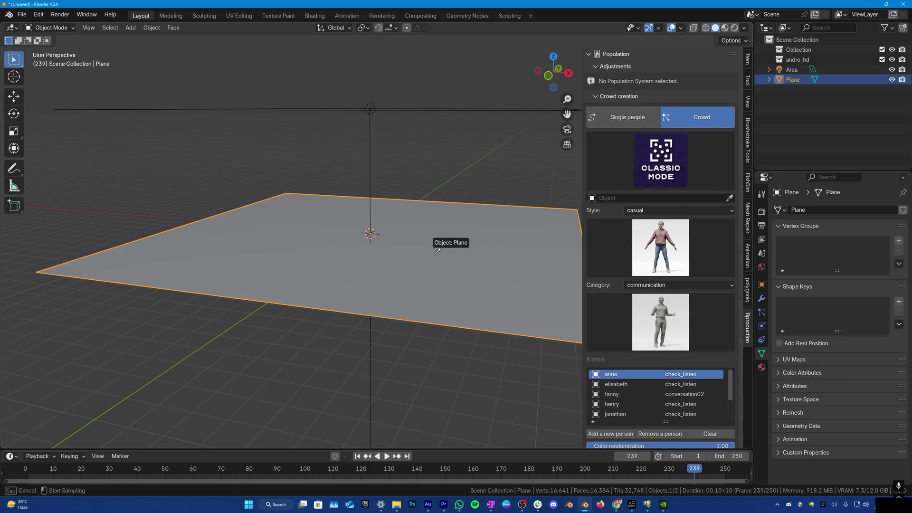
{"action": "scroll", "coordinate": [436, 249], "scroll_direction": "down", "scroll_amount": 3}
{"action": "scroll", "coordinate": [662, 285], "scroll_direction": "down", "scroll_amount": 2}
{"action": "left_click", "coordinate": [662, 438]}
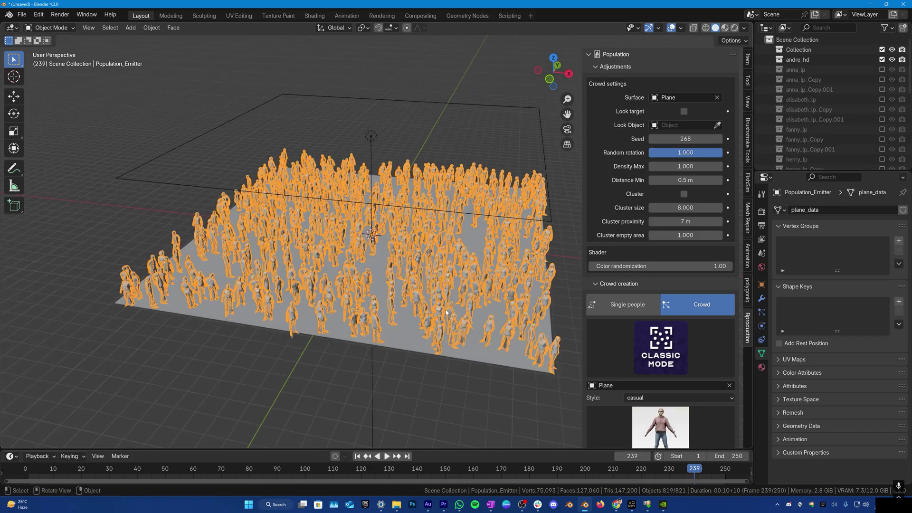
Orbit around the generated crowd and select the plane beneath it.
{"action": "mouse_move", "coordinate": [401, 308]}
{"action": "middle_mouse_down"}
{"action": "mouse_move", "coordinate": [370, 340]}
{"action": "mouse_move", "coordinate": [465, 357]}
{"action": "mouse_move", "coordinate": [314, 371]}
{"action": "middle_mouse_up"}
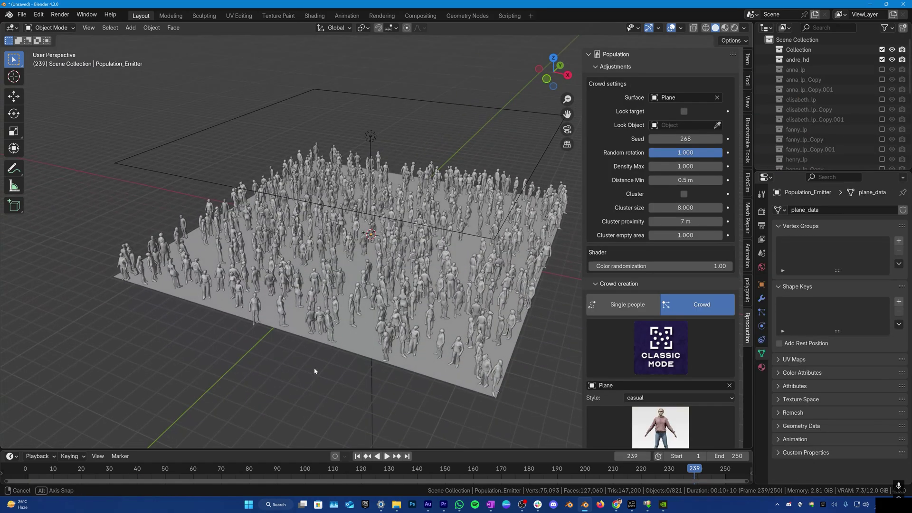
{"action": "left_click", "coordinate": [361, 354]}
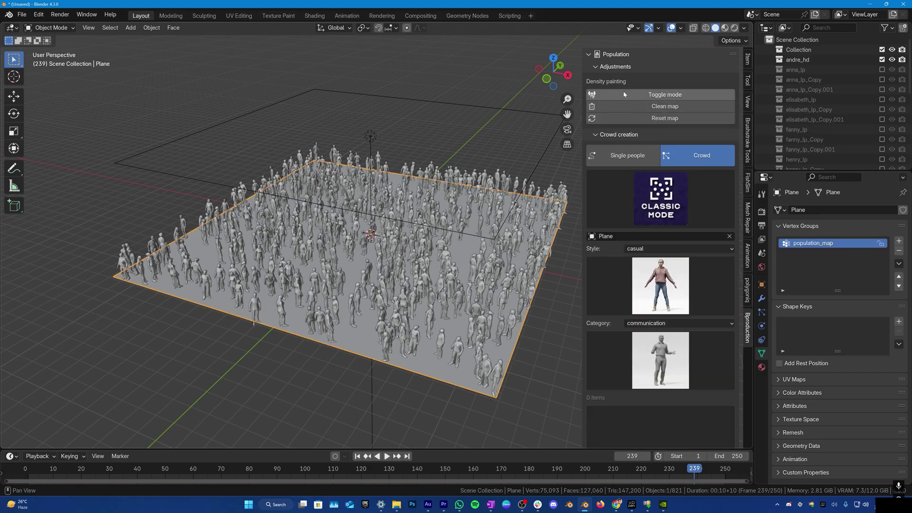
{"action": "scroll", "coordinate": [640, 226], "scroll_direction": "down", "scroll_amount": 4}
{"action": "scroll", "coordinate": [640, 225], "scroll_direction": "down", "scroll_amount": 1}
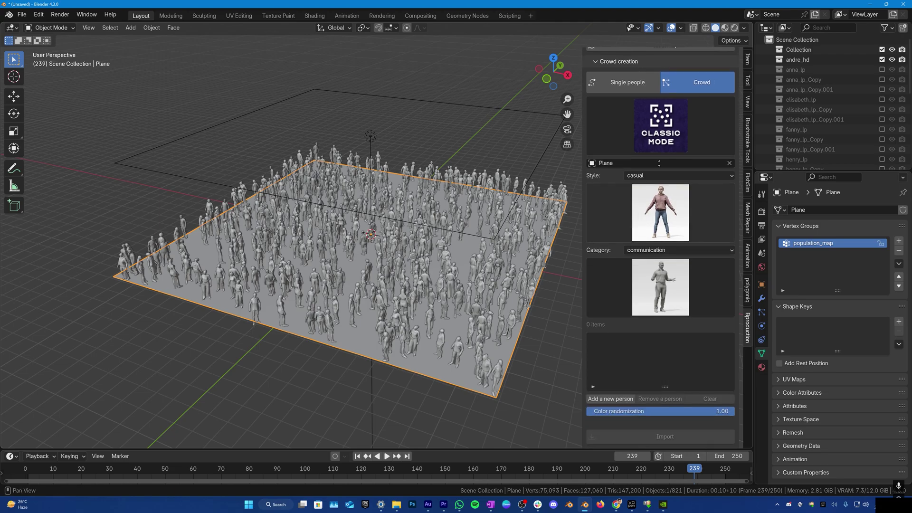
{"action": "scroll", "coordinate": [659, 163], "scroll_direction": "up", "scroll_amount": 3}
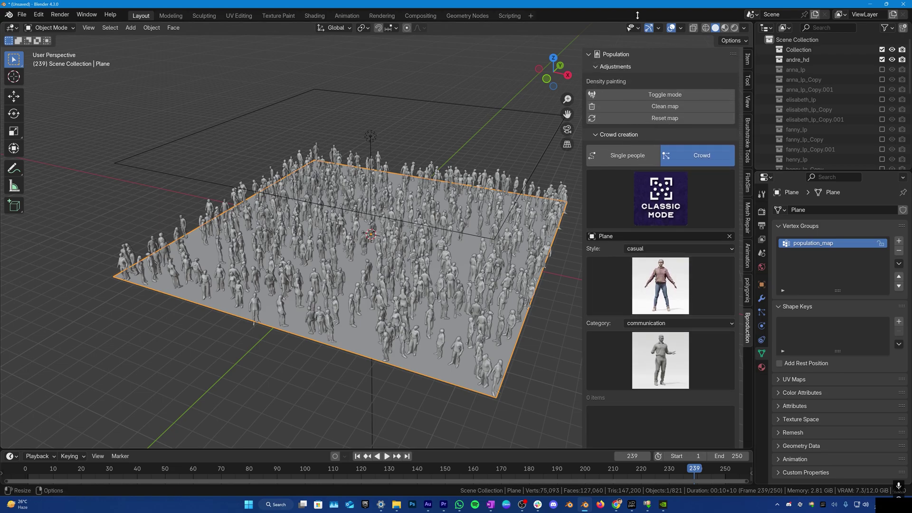
Clean the crowd off the plane and enter Weight Paint on the population_map group.
{"action": "left_click", "coordinate": [651, 107]}
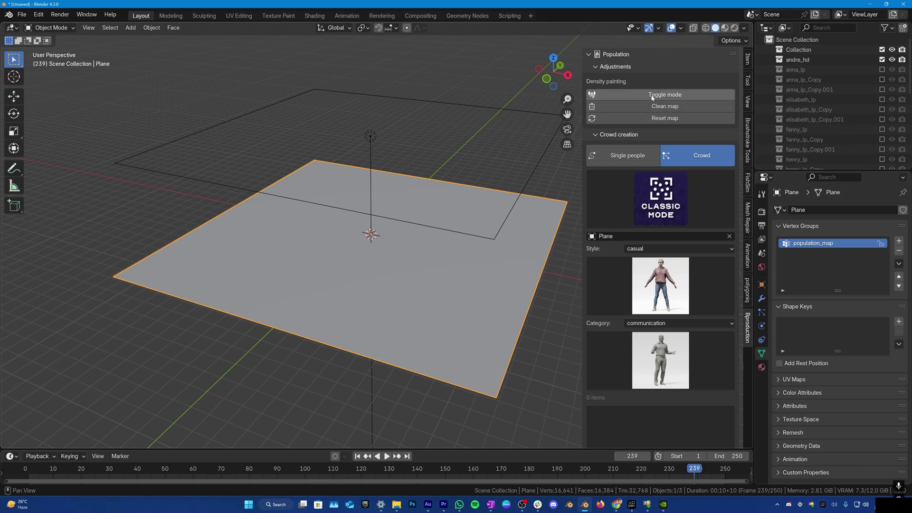
{"action": "left_click", "coordinate": [653, 95]}
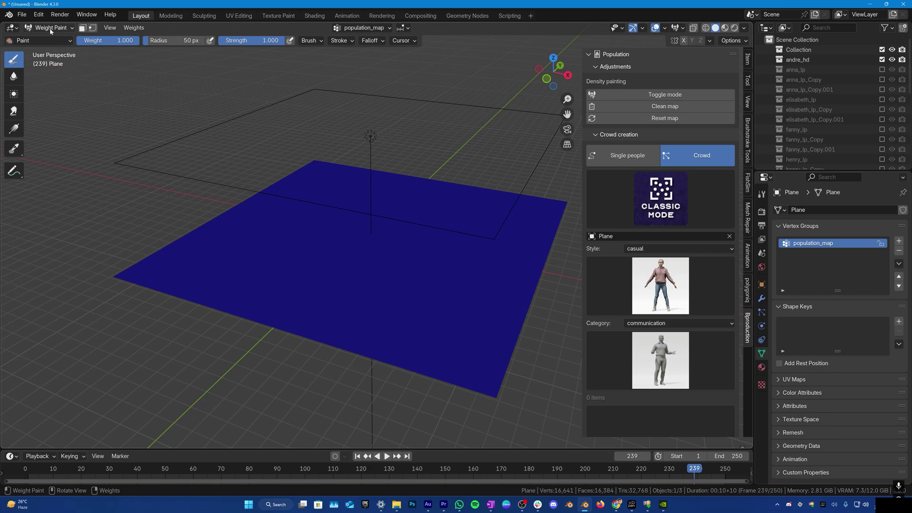
{"action": "scroll", "coordinate": [317, 180], "scroll_direction": "up", "scroll_amount": 1}
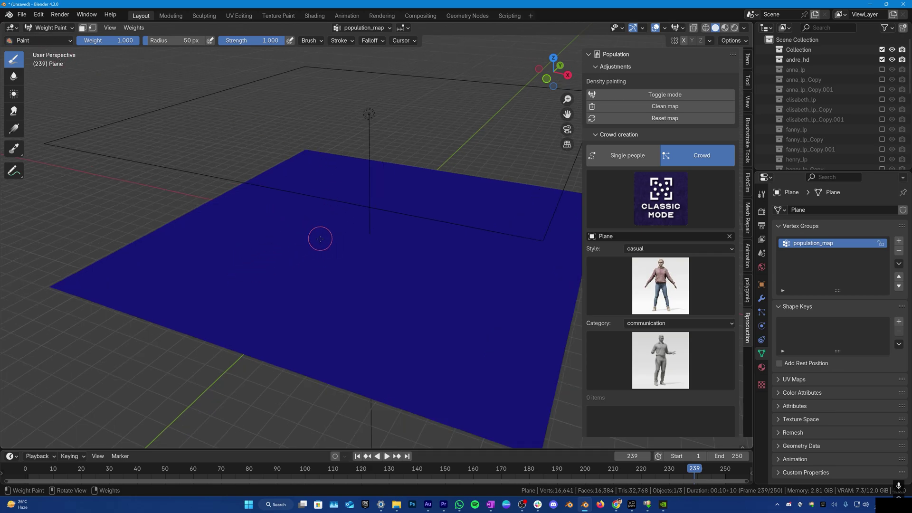
Enlarge the brush to 107 px and paint five winding density strokes across the plane.
{"action": "key", "text": "f"}
{"action": "left_click_drag", "start_coordinate": [342, 282], "coordinate": [442, 289]}
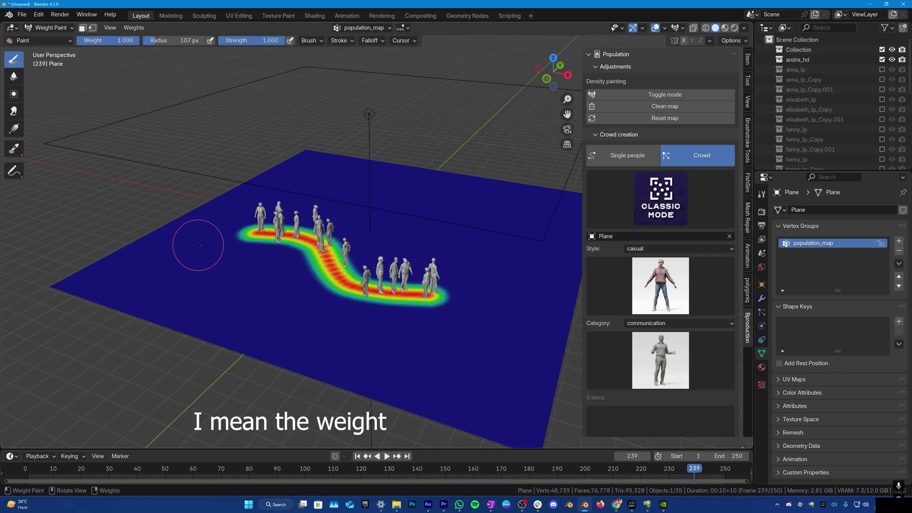
{"action": "left_click_drag", "start_coordinate": [187, 265], "coordinate": [340, 328]}
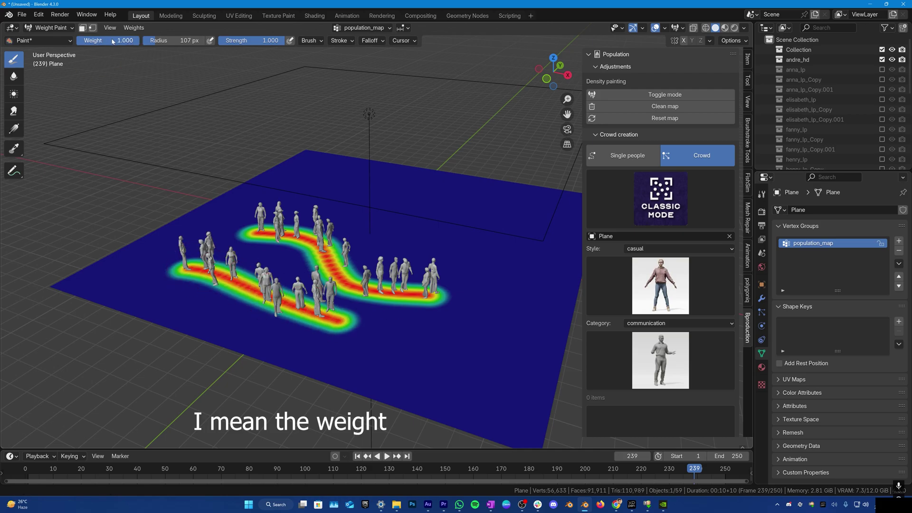
{"action": "left_click_drag", "start_coordinate": [327, 193], "coordinate": [433, 212]}
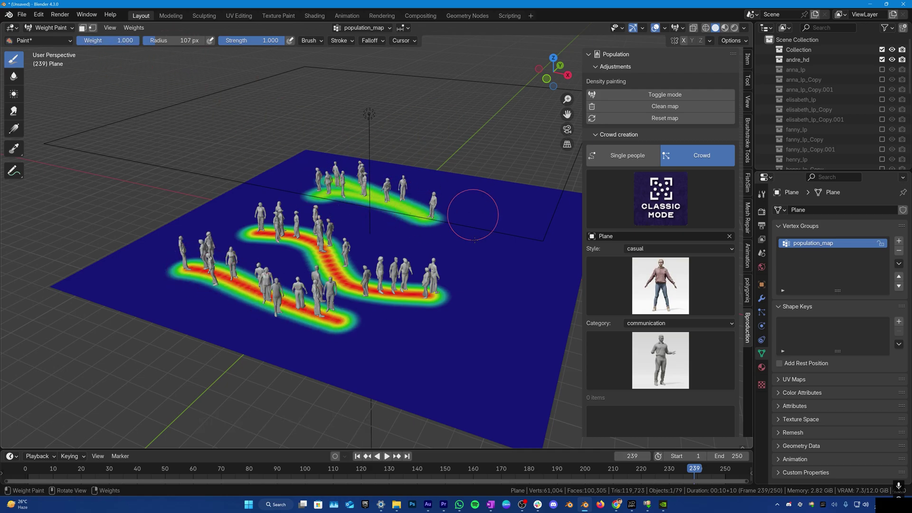
{"action": "middle_click_drag", "start_coordinate": [472, 214], "coordinate": [427, 248]}
{"action": "left_click_drag", "start_coordinate": [344, 161], "coordinate": [462, 235]}
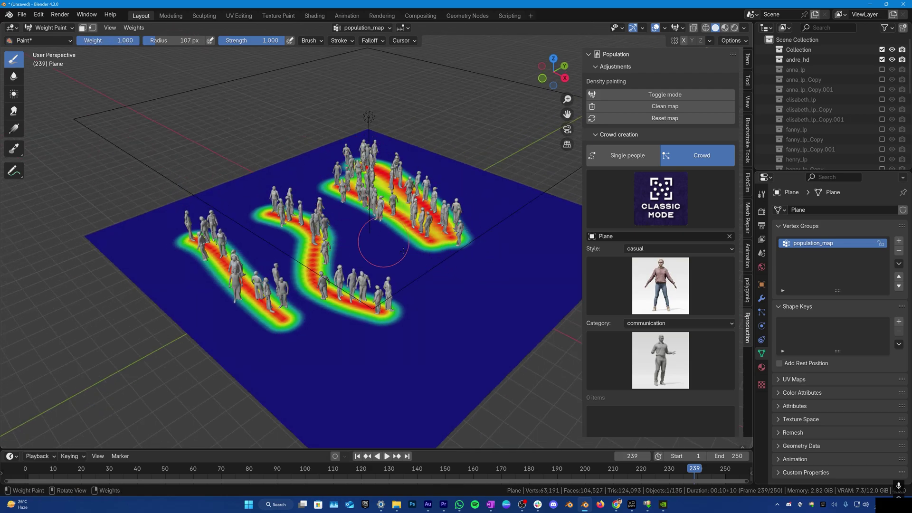
{"action": "left_click_drag", "start_coordinate": [536, 226], "coordinate": [487, 312]}
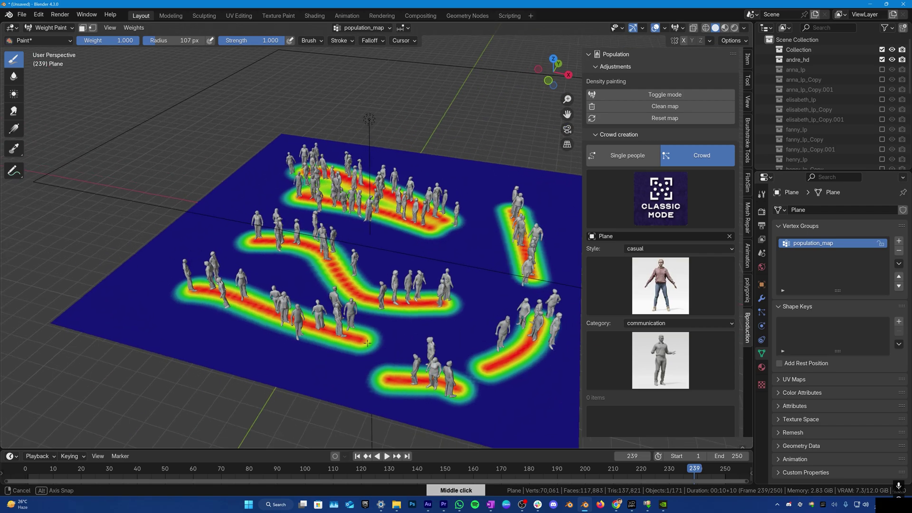
{"action": "middle_click_drag", "start_coordinate": [464, 365], "coordinate": [342, 289]}
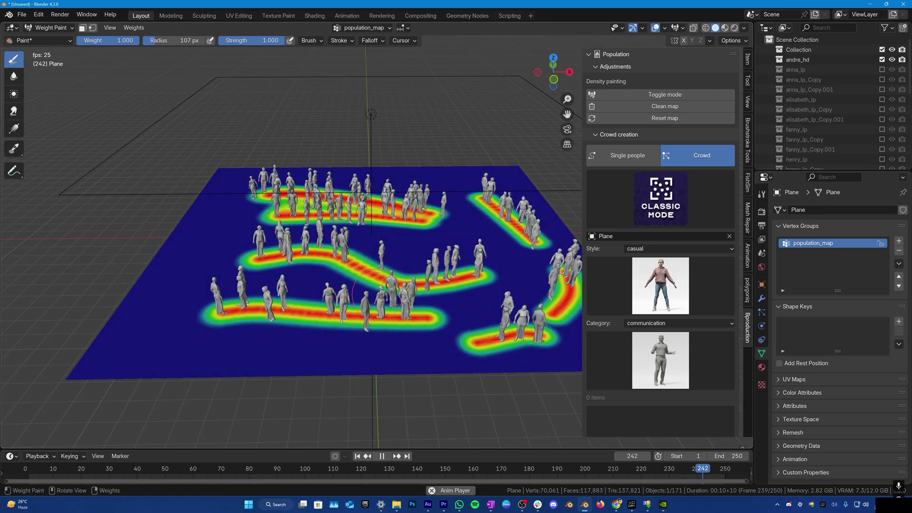
{"action": "mouse_move", "coordinate": [246, 181]}
{"action": "middle_mouse_down"}
{"action": "mouse_move", "coordinate": [370, 235]}
{"action": "mouse_move", "coordinate": [306, 235]}
{"action": "mouse_move", "coordinate": [328, 256]}
{"action": "mouse_move", "coordinate": [356, 236]}
{"action": "middle_mouse_up"}
{"action": "scroll", "coordinate": [650, 254], "scroll_direction": "down", "scroll_amount": 5}
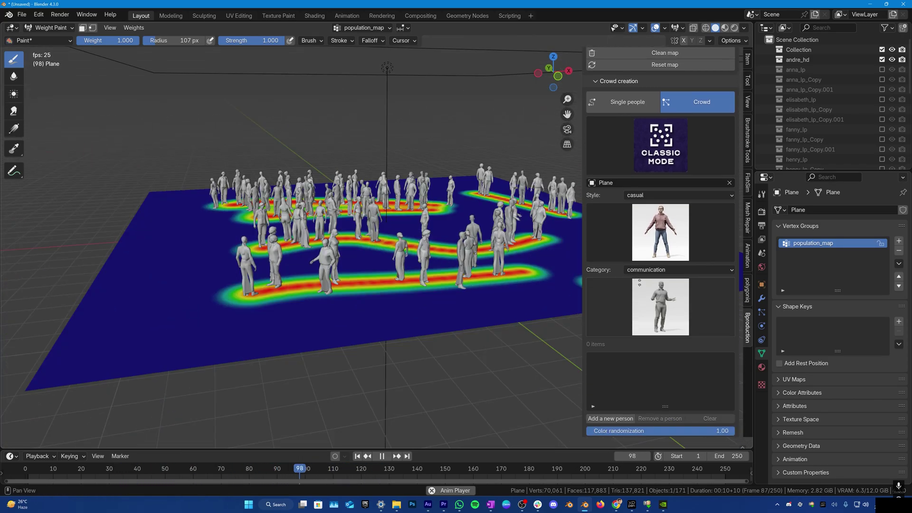
{"action": "scroll", "coordinate": [649, 254], "scroll_direction": "down", "scroll_amount": 3}
{"action": "middle_click_drag", "start_coordinate": [499, 285], "coordinate": [541, 256], "text": "shift"}
Try the dance and working people categories, then settle on sport.
{"action": "left_click", "coordinate": [677, 238]}
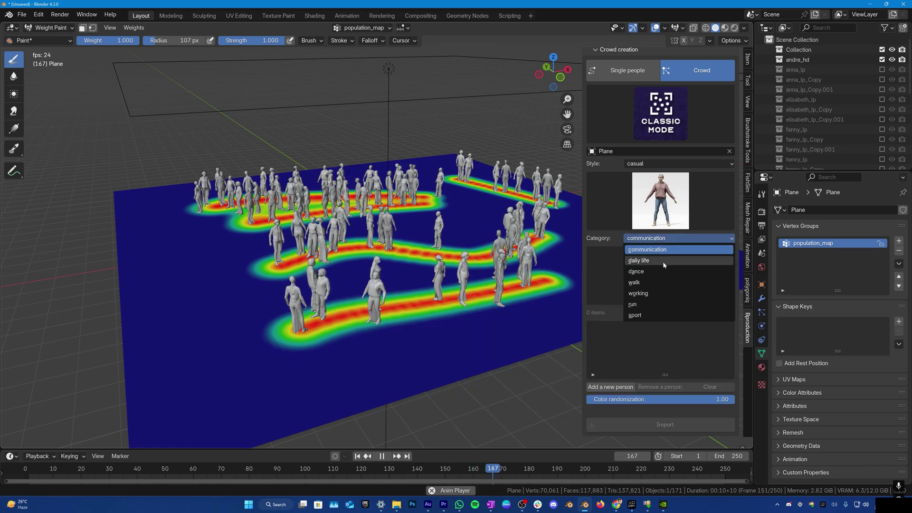
{"action": "left_click", "coordinate": [662, 261]}
{"action": "left_click", "coordinate": [678, 239]}
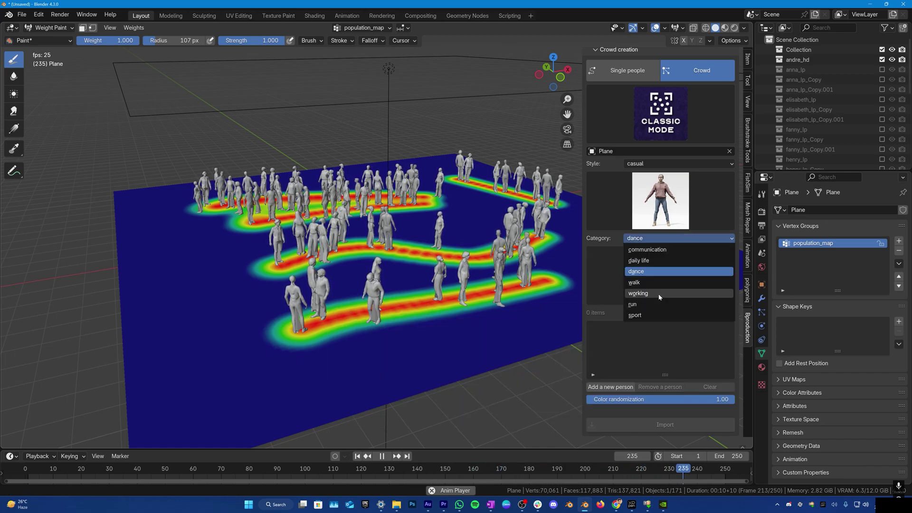
{"action": "left_click", "coordinate": [659, 293]}
{"action": "left_click", "coordinate": [659, 274]}
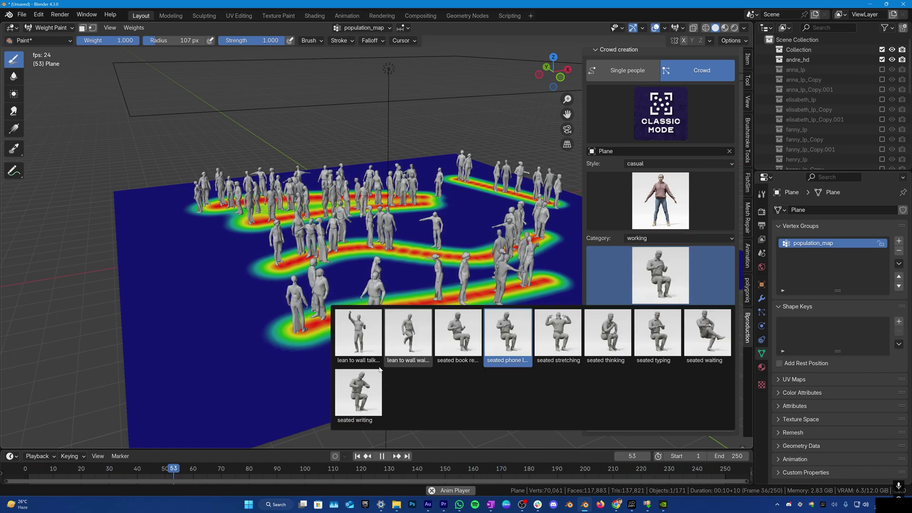
{"action": "left_click", "coordinate": [642, 238]}
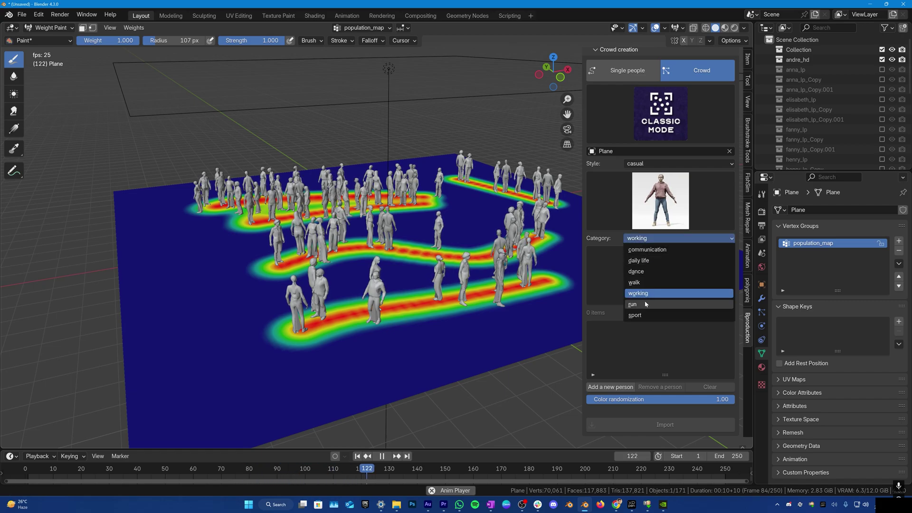
{"action": "left_click", "coordinate": [641, 315]}
{"action": "left_click", "coordinate": [660, 274]}
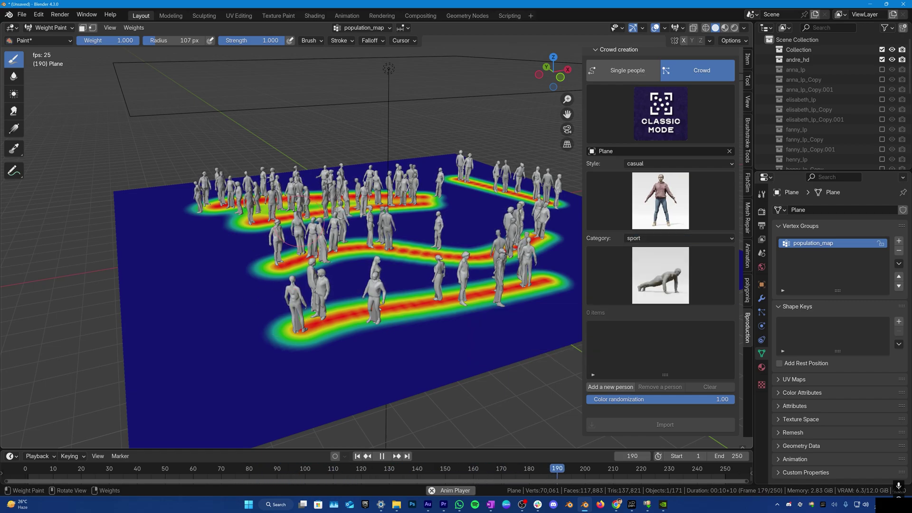
Clean the painted density map and select the plane-filling crowd to show its settings.
{"action": "middle_click_drag", "start_coordinate": [329, 256], "coordinate": [362, 298]}
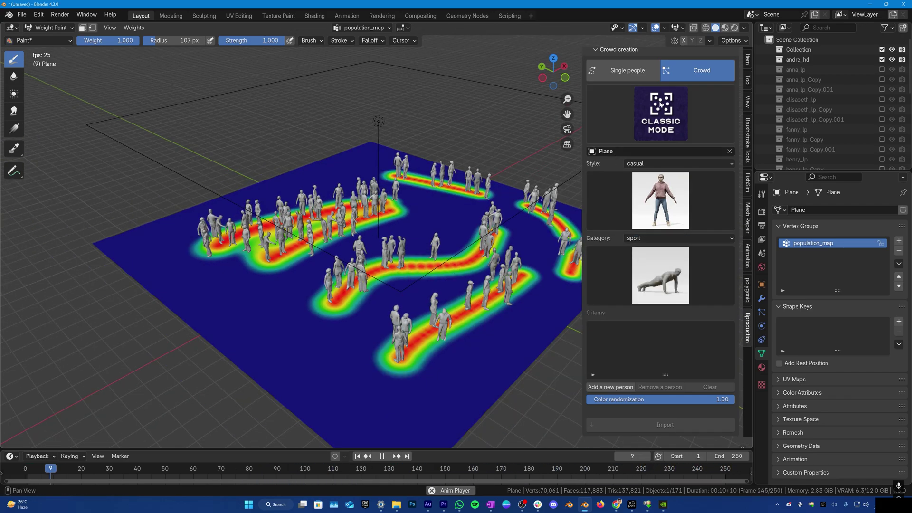
{"action": "scroll", "coordinate": [663, 213], "scroll_direction": "up", "scroll_amount": 3}
{"action": "left_click", "coordinate": [670, 110]}
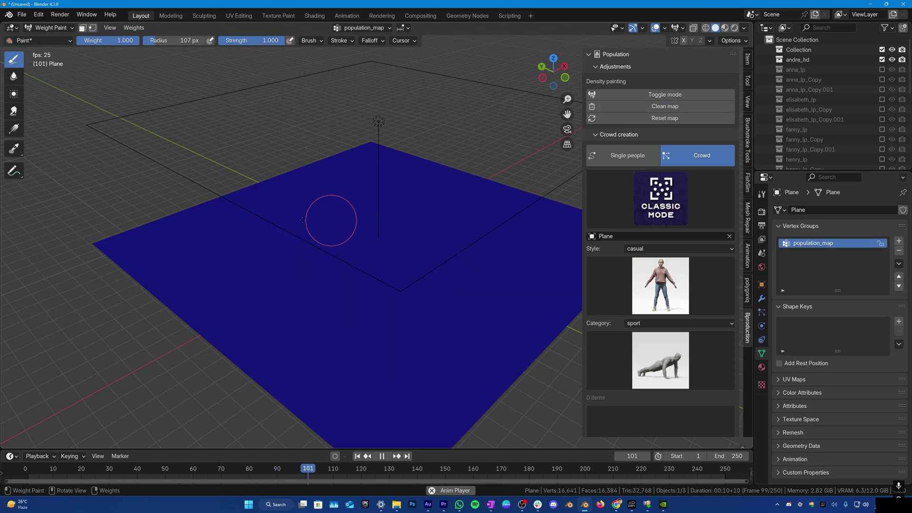
{"action": "left_click_drag", "start_coordinate": [228, 257], "coordinate": [509, 314]}
{"action": "left_click", "coordinate": [662, 106]}
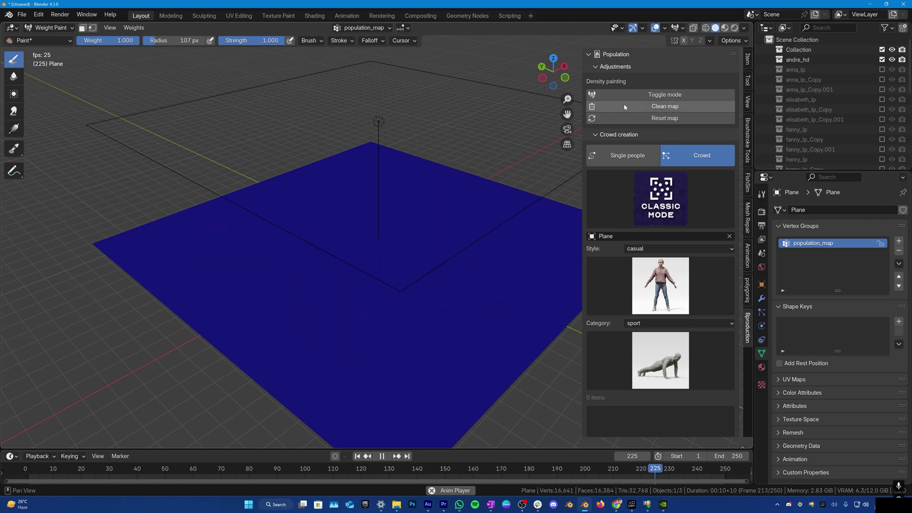
{"action": "left_click", "coordinate": [665, 94]}
{"action": "left_click", "coordinate": [664, 117]}
{"action": "left_click", "coordinate": [453, 247]}
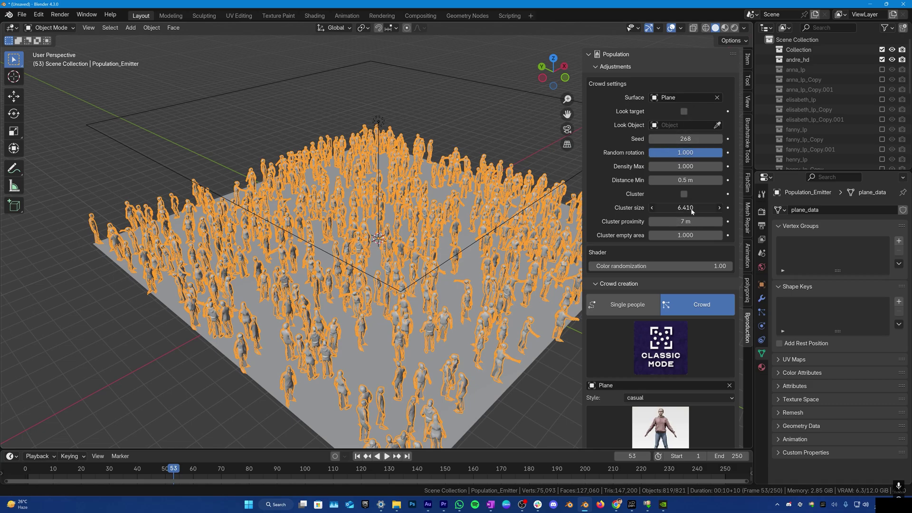
Tick Cluster and set density max 1.43, cluster proximity 5.76 m, empty area 0.39.
{"action": "left_click", "coordinate": [684, 193]}
{"action": "middle_click_drag", "start_coordinate": [356, 285], "coordinate": [385, 214]}
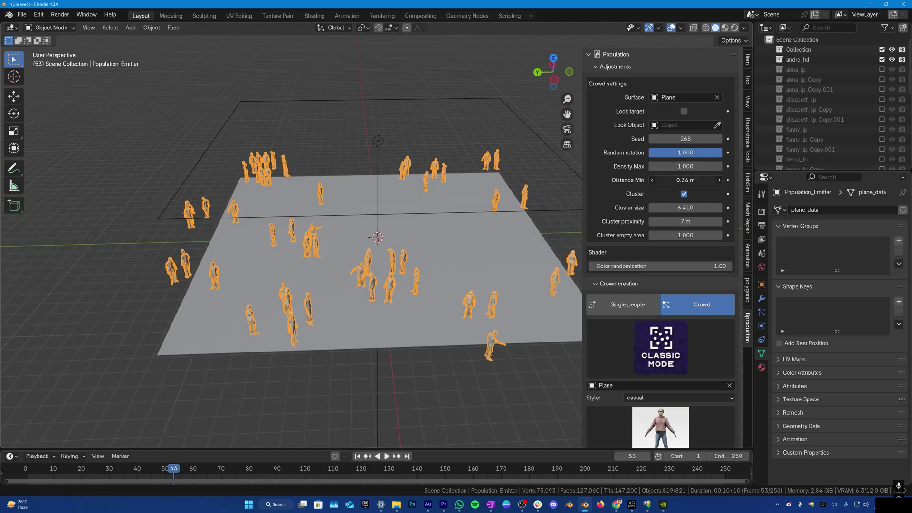
{"action": "mouse_move", "coordinate": [695, 165]}
{"action": "left_mouse_down"}
{"action": "mouse_move", "coordinate": [680, 165]}
{"action": "mouse_move", "coordinate": [702, 136]}
{"action": "left_mouse_up"}
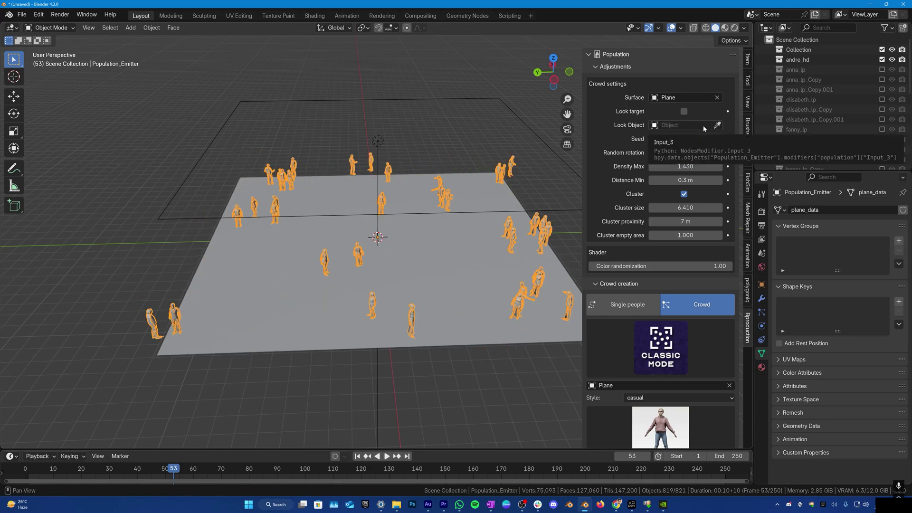
{"action": "left_click_drag", "start_coordinate": [666, 222], "coordinate": [655, 221]}
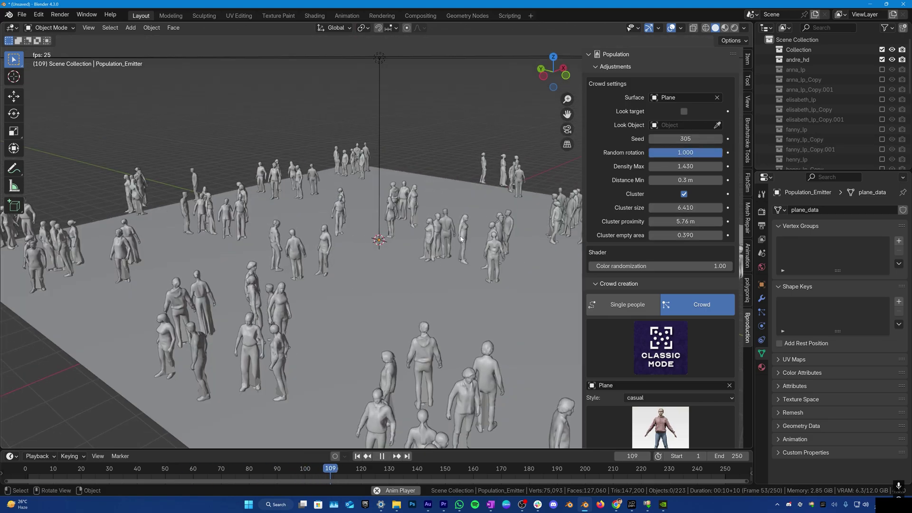
{"action": "mouse_move", "coordinate": [454, 254]}
{"action": "middle_mouse_down"}
{"action": "mouse_move", "coordinate": [215, 287]}
{"action": "mouse_move", "coordinate": [320, 202]}
{"action": "middle_mouse_up"}
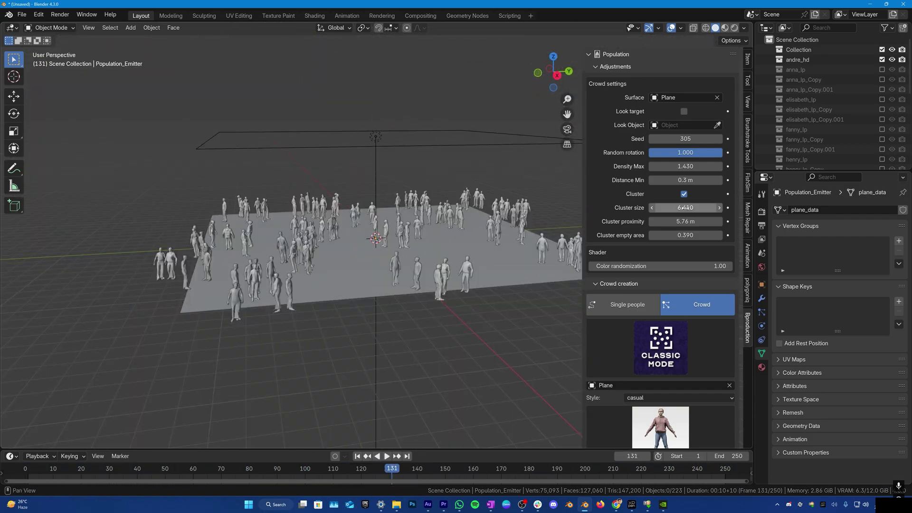
{"action": "scroll", "coordinate": [660, 285], "scroll_direction": "down", "scroll_amount": 3}
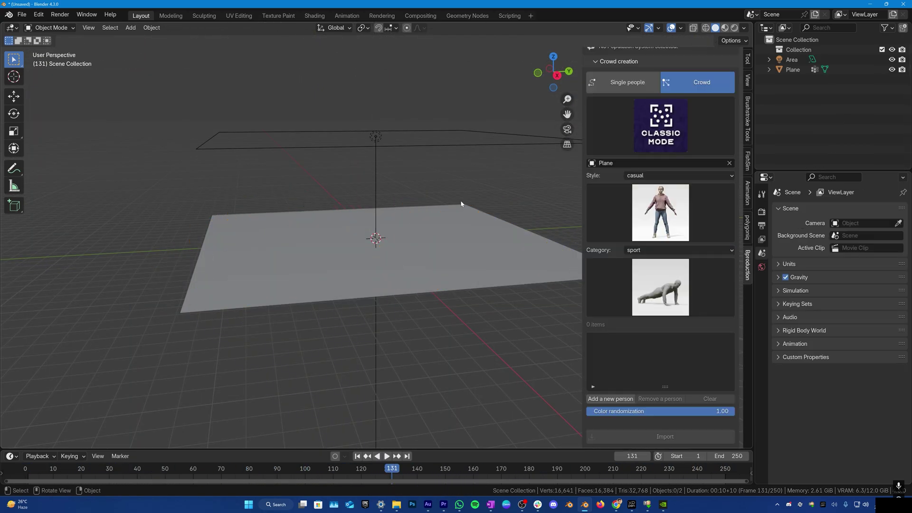
Switch the crowd to Follow Curve mode using the x7 casual character group.
{"action": "left_click", "coordinate": [641, 128]}
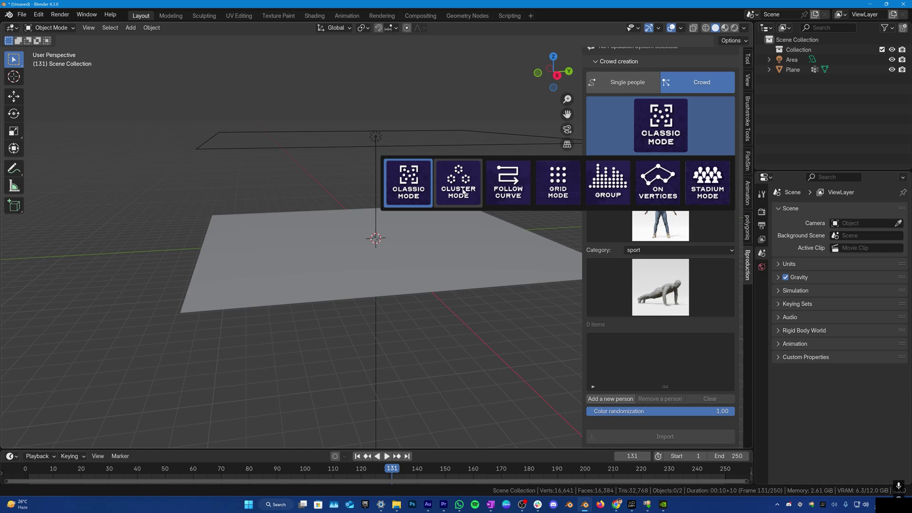
{"action": "left_click", "coordinate": [507, 183]}
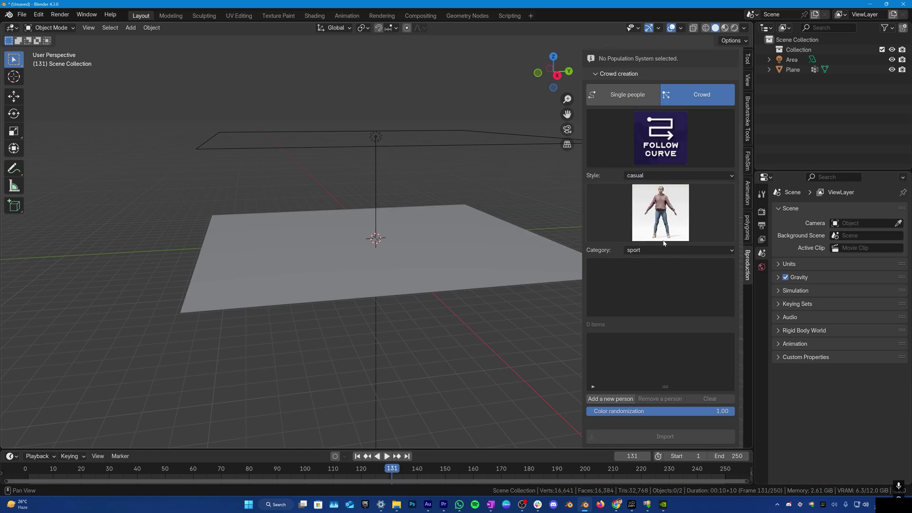
{"action": "left_click", "coordinate": [660, 213]}
{"action": "left_click", "coordinate": [359, 448]}
{"action": "left_click", "coordinate": [660, 212]}
{"action": "left_click", "coordinate": [409, 450]}
{"action": "left_click", "coordinate": [661, 212]}
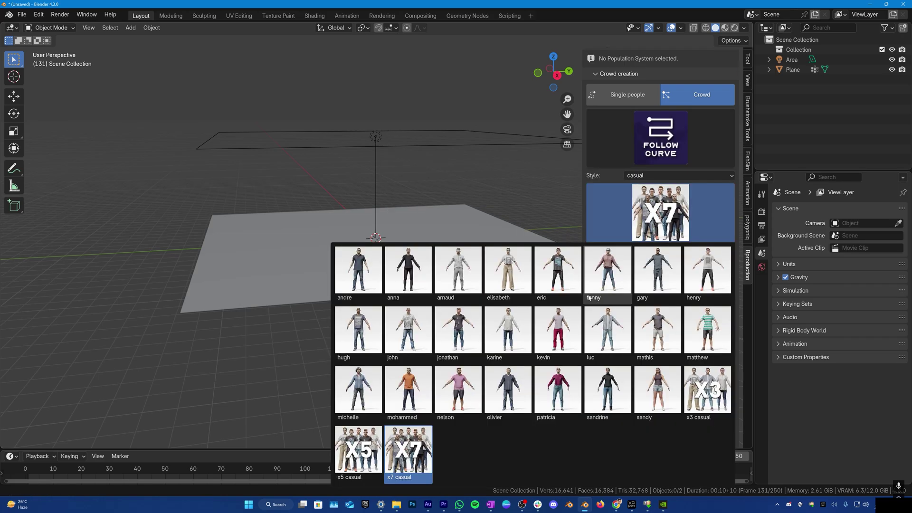
{"action": "left_click", "coordinate": [588, 298]}
{"action": "middle_click_drag", "start_coordinate": [442, 299], "coordinate": [399, 271]}
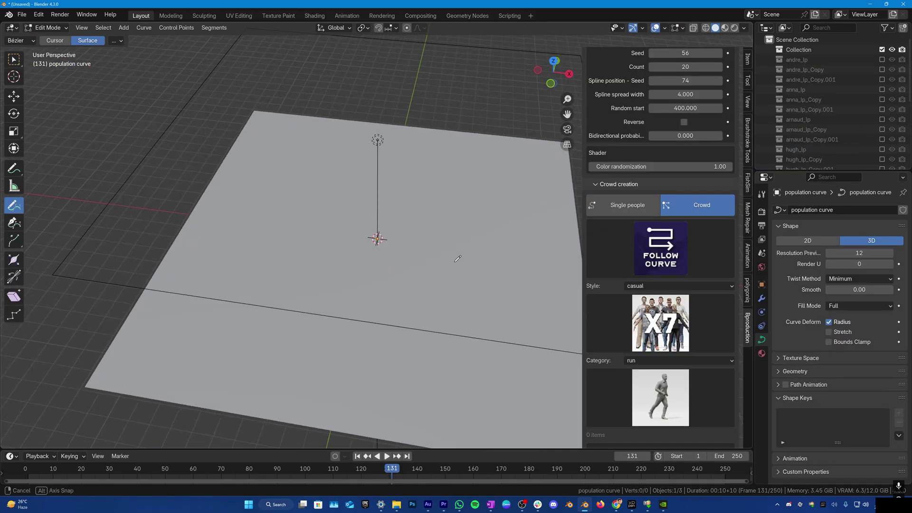
{"action": "scroll", "coordinate": [660, 284], "scroll_direction": "down", "scroll_amount": 4}
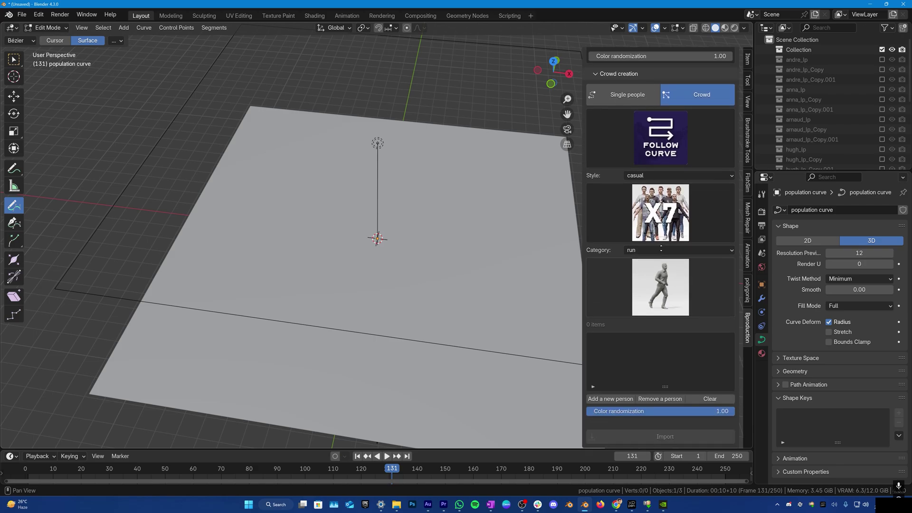
Draw three curves across the plane for the runners to follow.
{"action": "middle_click_drag", "start_coordinate": [419, 258], "coordinate": [427, 246]}
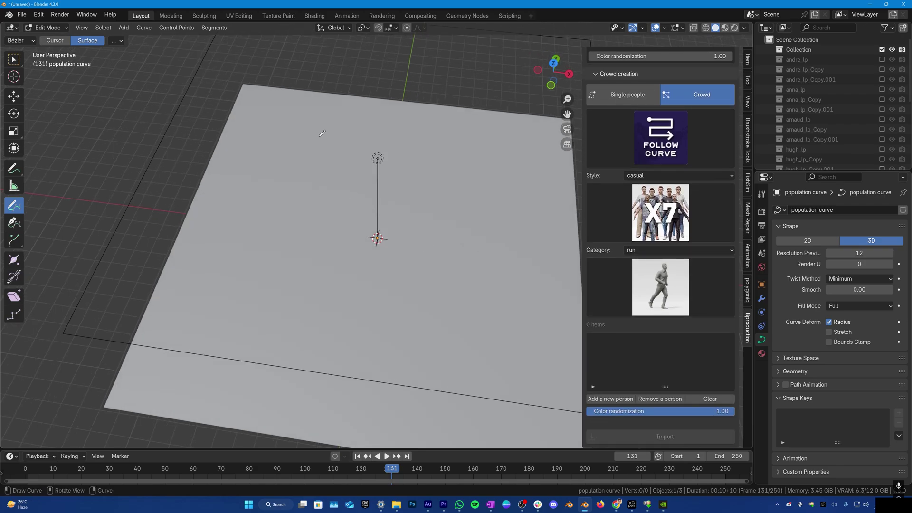
{"action": "left_click_drag", "start_coordinate": [273, 329], "coordinate": [275, 332]}
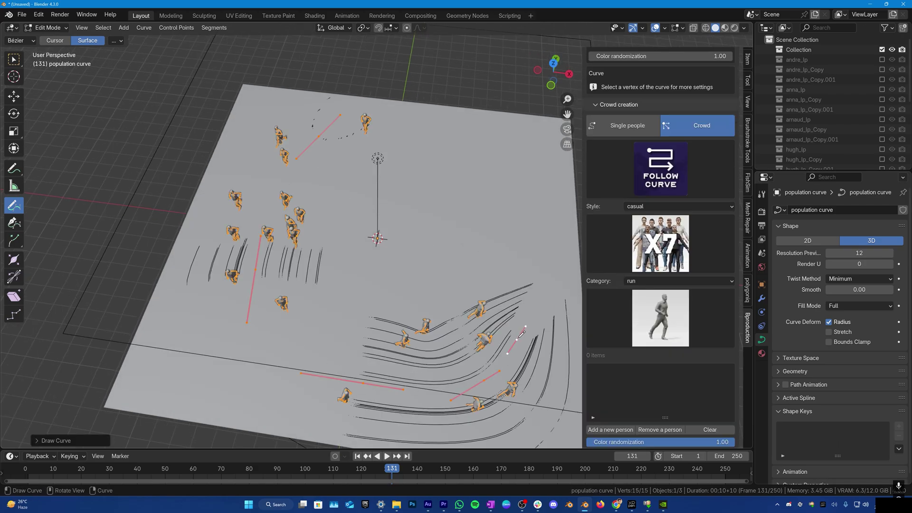
{"action": "mouse_move", "coordinate": [378, 300]}
{"action": "middle_mouse_down"}
{"action": "mouse_move", "coordinate": [409, 293]}
{"action": "mouse_move", "coordinate": [371, 307]}
{"action": "middle_mouse_up"}
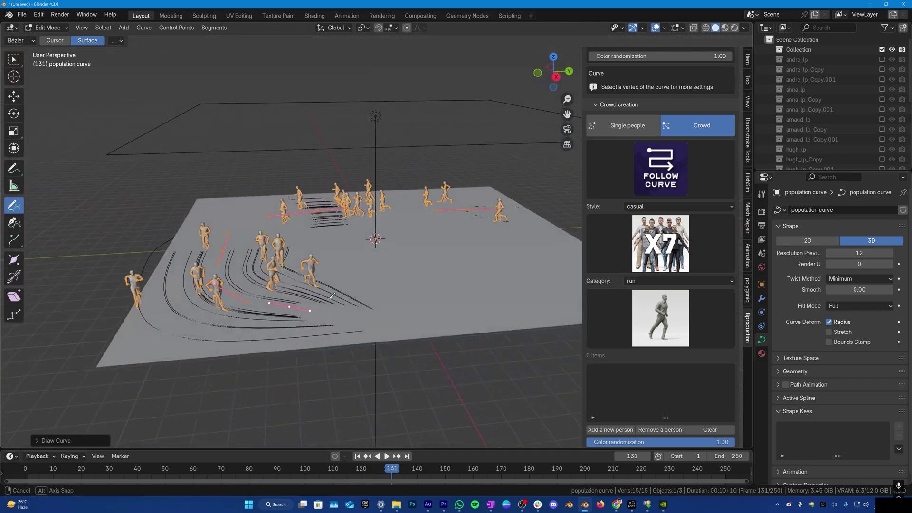
{"action": "left_click_drag", "start_coordinate": [303, 308], "coordinate": [334, 312]}
{"action": "left_click_drag", "start_coordinate": [531, 241], "coordinate": [436, 276]}
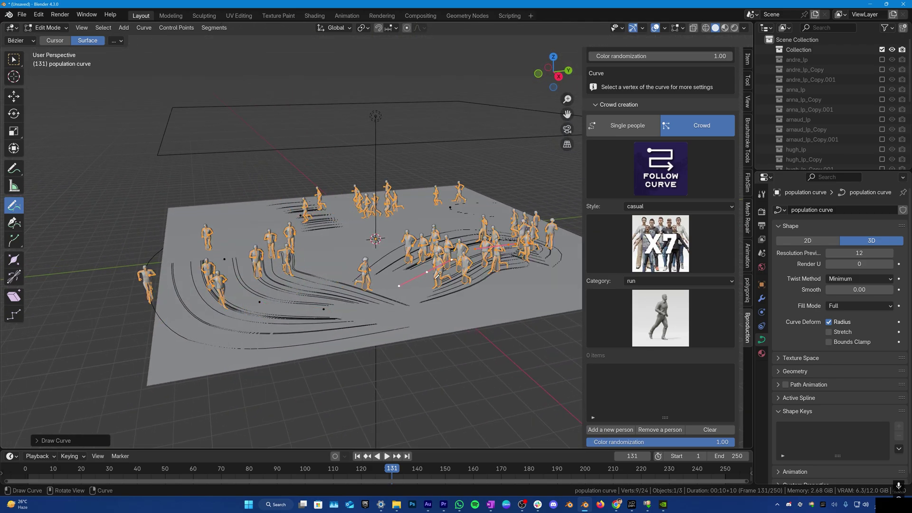
Leave curve editing and return to Object Mode through the Ctrl+Tab mode pie.
{"action": "right_click", "coordinate": [376, 271]}
{"action": "middle_click_drag", "start_coordinate": [377, 285], "coordinate": [428, 271]}
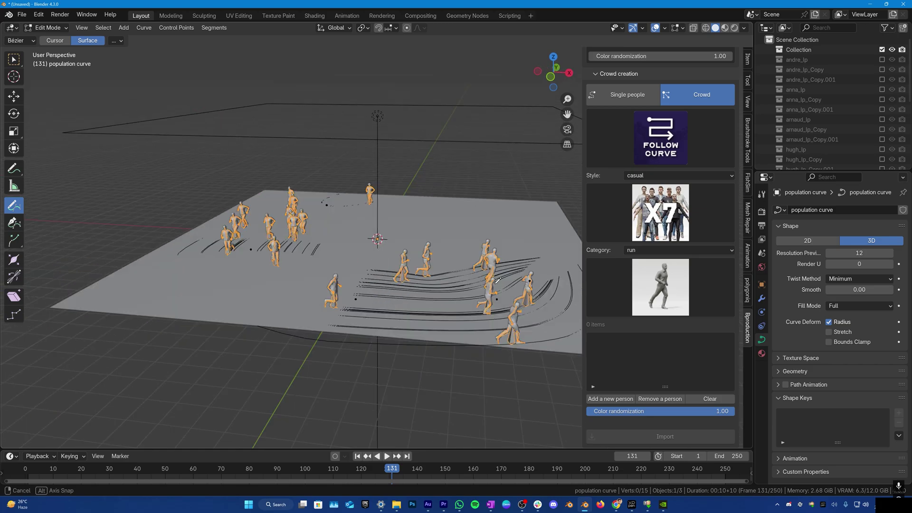
{"action": "key", "text": "ctrl+Tab"}
{"action": "left_click", "coordinate": [398, 295]}
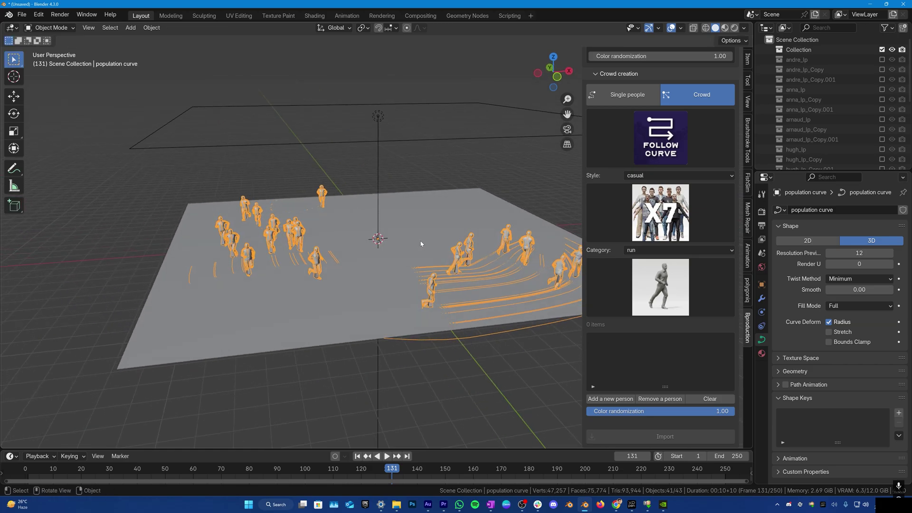
Play the animation and watch the runners from lower, closer angles.
{"action": "left_click", "coordinate": [340, 294]}
{"action": "key", "text": "g"}
{"action": "right_click", "coordinate": [378, 239]}
{"action": "key", "text": "space"}
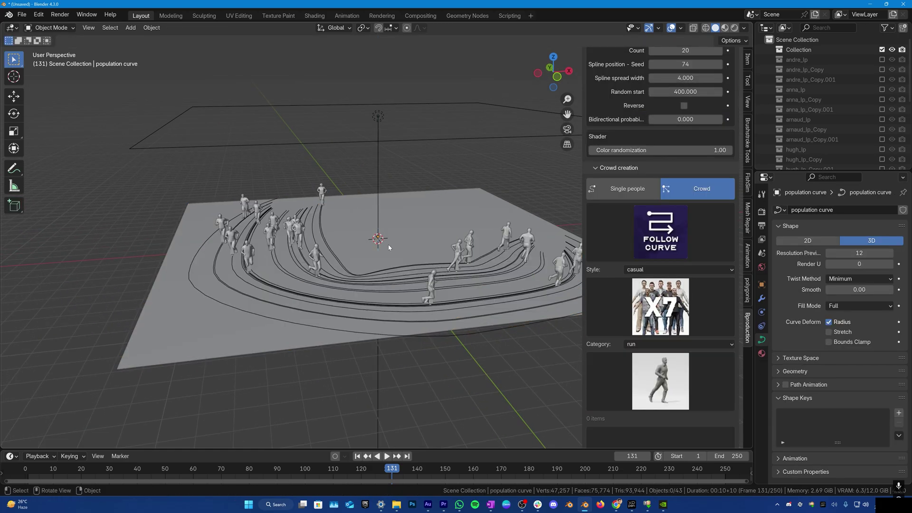
{"action": "middle_click_drag", "start_coordinate": [388, 245], "coordinate": [417, 268]}
{"action": "middle_click_drag", "start_coordinate": [385, 241], "coordinate": [308, 284]}
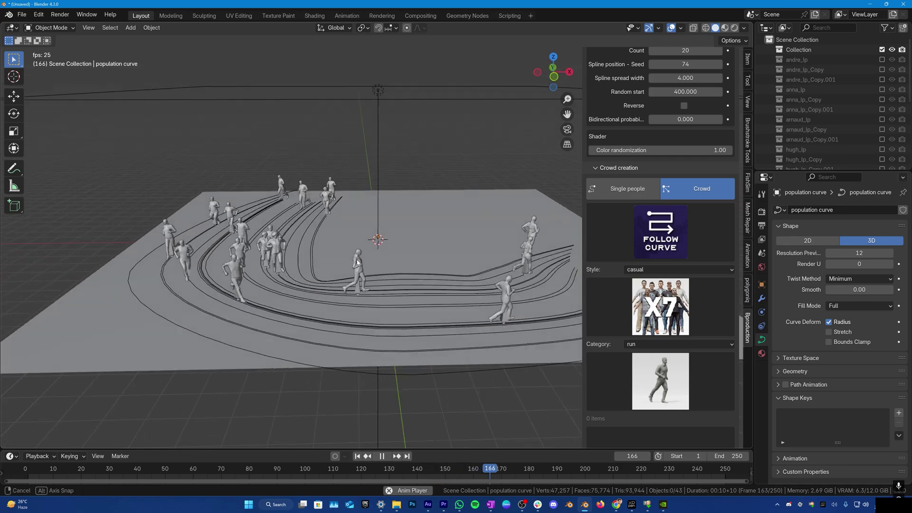
{"action": "middle_click_drag", "start_coordinate": [309, 285], "coordinate": [499, 215]}
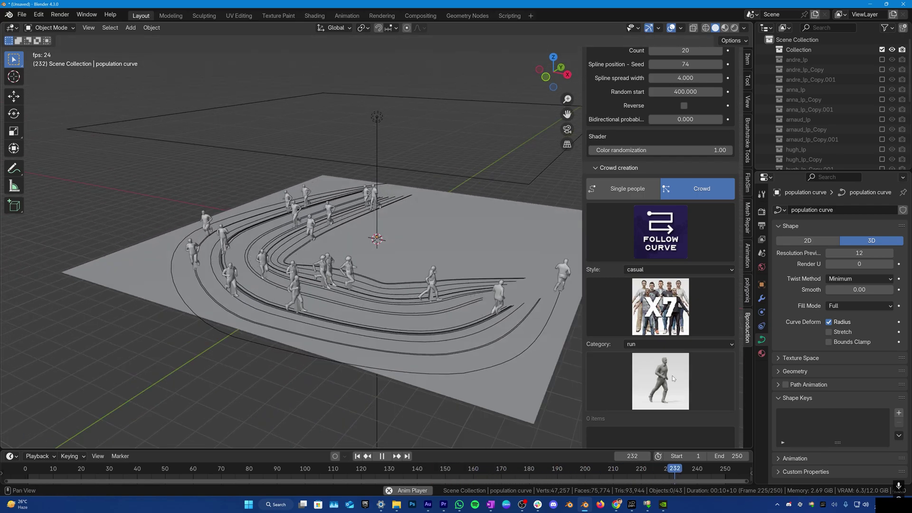
{"action": "mouse_move", "coordinate": [549, 191]}
{"action": "middle_mouse_down"}
{"action": "mouse_move", "coordinate": [456, 298]}
{"action": "mouse_move", "coordinate": [422, 215]}
{"action": "middle_mouse_up"}
{"action": "scroll", "coordinate": [639, 285], "scroll_direction": "up", "scroll_amount": 5}
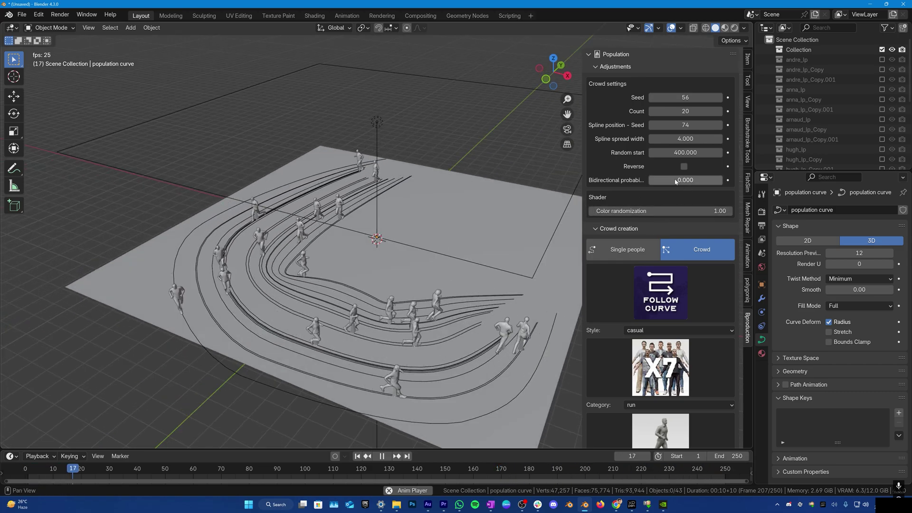
Set bidirectional probability 0.525, runner count 14 and spline spread width 2.08.
{"action": "left_click_drag", "start_coordinate": [662, 180], "coordinate": [692, 179]}
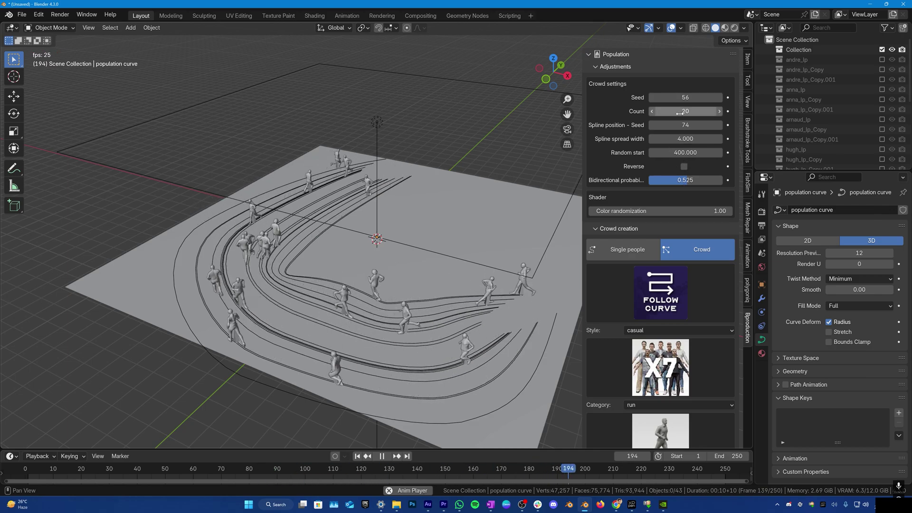
{"action": "mouse_move", "coordinate": [684, 124]}
{"action": "left_mouse_down"}
{"action": "mouse_move", "coordinate": [652, 125]}
{"action": "mouse_move", "coordinate": [673, 111]}
{"action": "mouse_move", "coordinate": [689, 153]}
{"action": "mouse_move", "coordinate": [638, 138]}
{"action": "left_mouse_up"}
{"action": "mouse_move", "coordinate": [521, 175]}
{"action": "middle_mouse_down"}
{"action": "mouse_move", "coordinate": [451, 232]}
{"action": "mouse_move", "coordinate": [589, 308]}
{"action": "middle_mouse_up"}
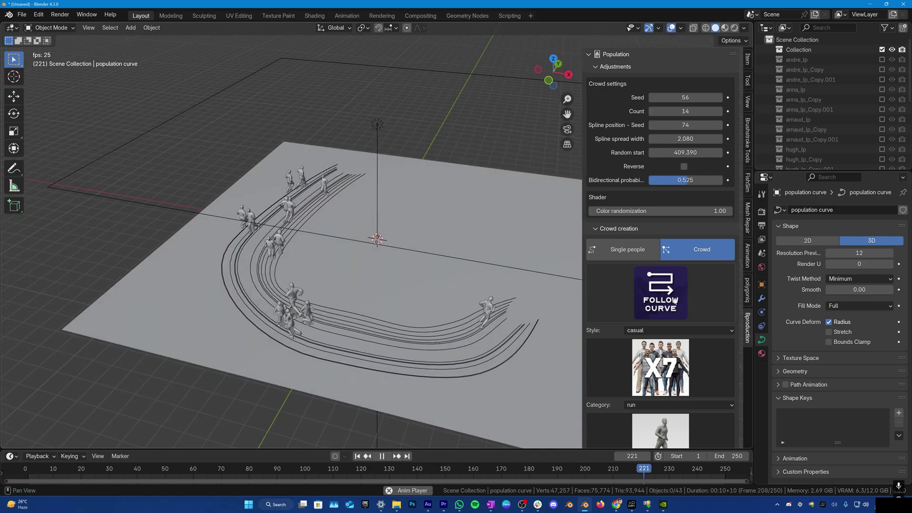
{"action": "left_click", "coordinate": [675, 300]}
Switch the crowd mode to Group and delete the old curve crowd and its collections.
{"action": "key", "text": "a"}
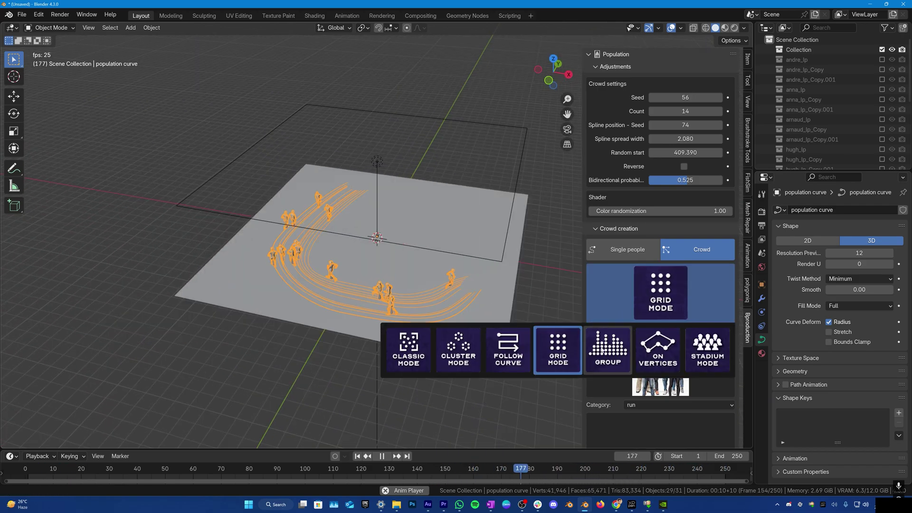
{"action": "left_click", "coordinate": [608, 349]}
{"action": "key", "text": "x"}
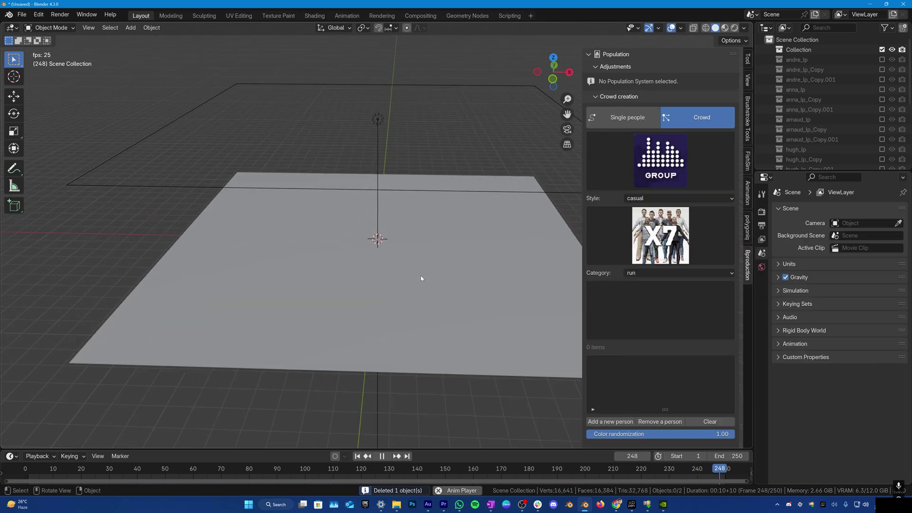
{"action": "scroll", "coordinate": [420, 276], "scroll_direction": "down", "scroll_amount": 3}
{"action": "mouse_move", "coordinate": [427, 271]}
{"action": "middle_mouse_down"}
{"action": "mouse_move", "coordinate": [457, 255]}
{"action": "mouse_move", "coordinate": [458, 231]}
{"action": "middle_mouse_up"}
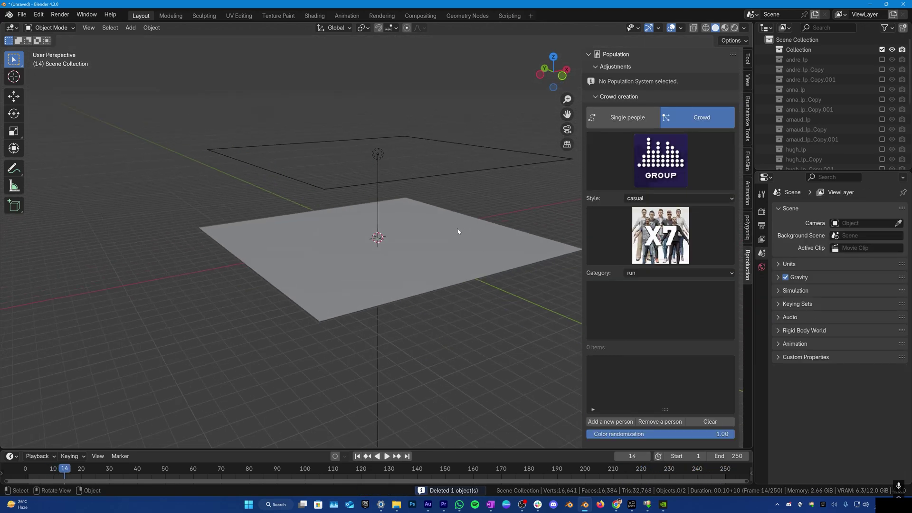
{"action": "key", "text": "x"}
Add a group crowd of X5 casual figures in a communication conversation pose.
{"action": "left_click", "coordinate": [680, 273]}
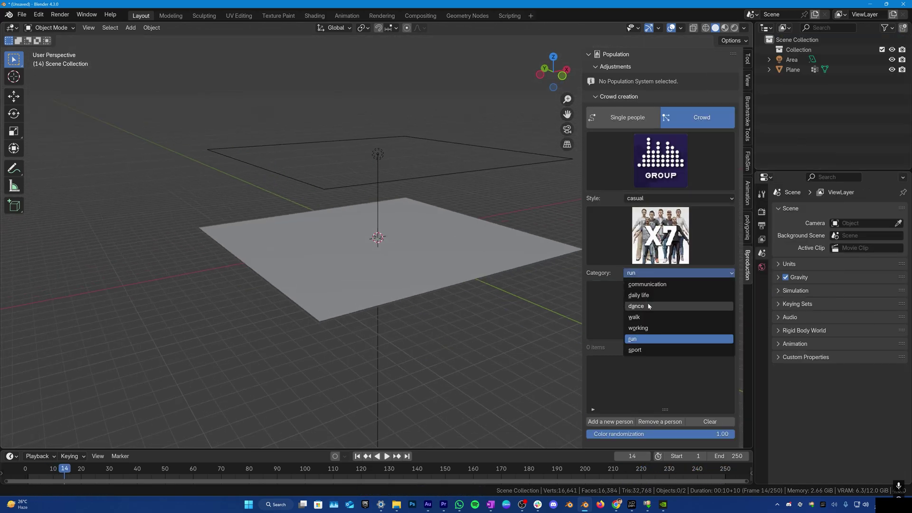
{"action": "left_click", "coordinate": [647, 284]}
{"action": "left_click", "coordinate": [610, 421]}
{"action": "left_click", "coordinate": [605, 370]}
{"action": "left_click", "coordinate": [610, 422]}
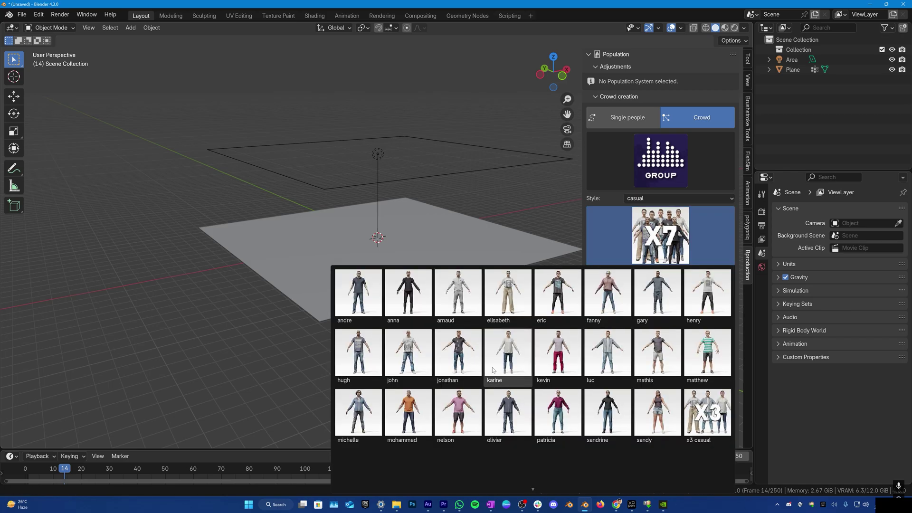
{"action": "scroll", "coordinate": [367, 342], "scroll_direction": "down", "scroll_amount": 1}
{"action": "left_click", "coordinate": [509, 398]}
{"action": "left_click", "coordinate": [659, 311]}
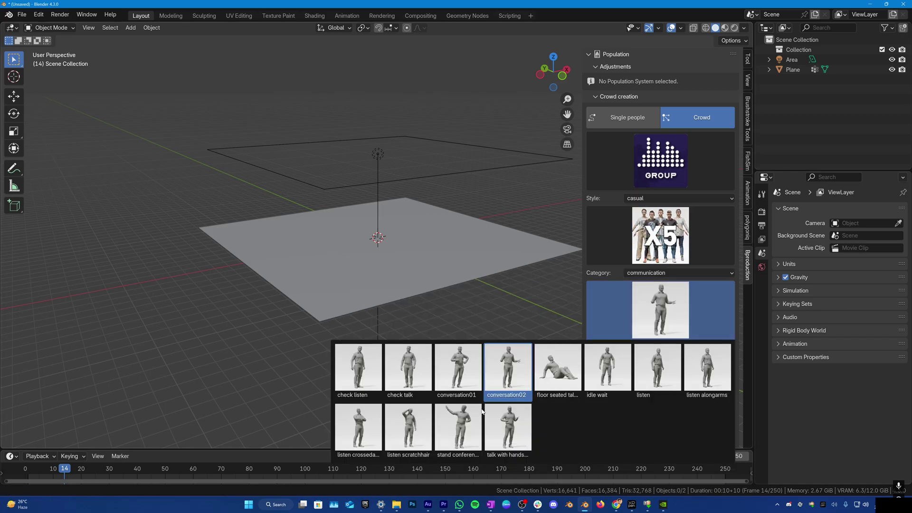
{"action": "left_click", "coordinate": [451, 366]}
{"action": "left_click", "coordinate": [664, 438]}
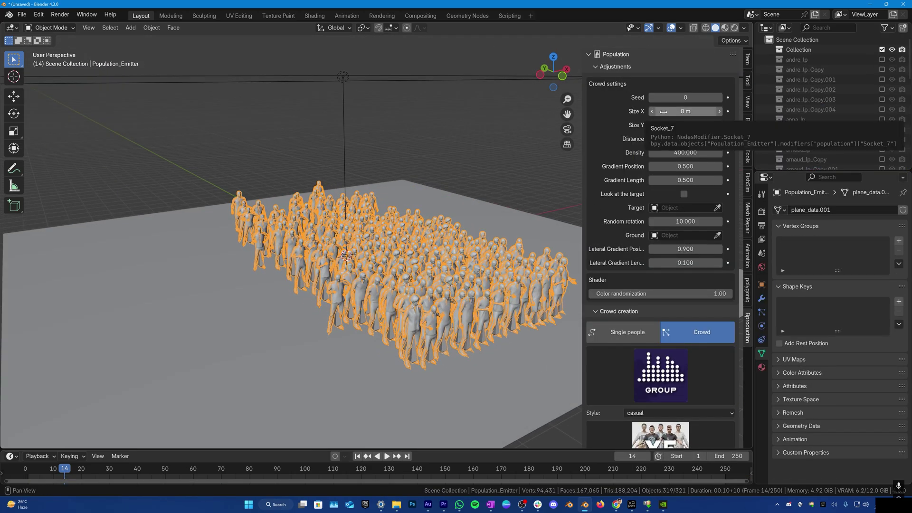
Set Size X to 19.6 m, gradient position 0.39 and gradient length 0.48.
{"action": "left_click_drag", "start_coordinate": [663, 112], "coordinate": [712, 111]}
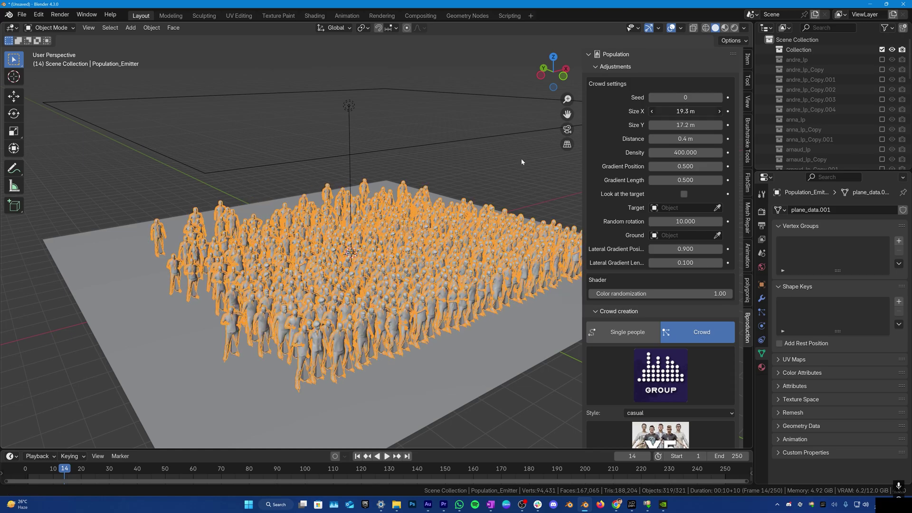
{"action": "middle_click_drag", "start_coordinate": [356, 256], "coordinate": [385, 250]}
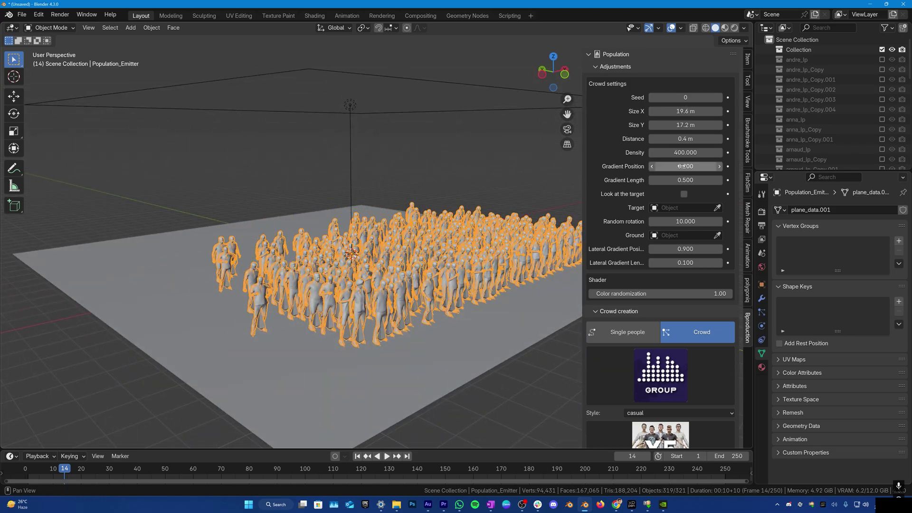
{"action": "left_click_drag", "start_coordinate": [695, 166], "coordinate": [688, 166]}
{"action": "middle_click_drag", "start_coordinate": [356, 257], "coordinate": [370, 271]}
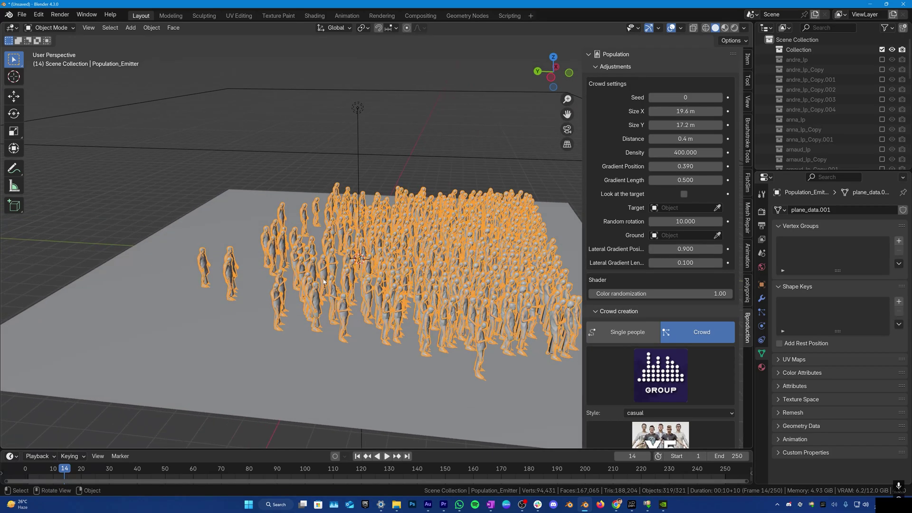
{"action": "left_click_drag", "start_coordinate": [684, 180], "coordinate": [669, 180]}
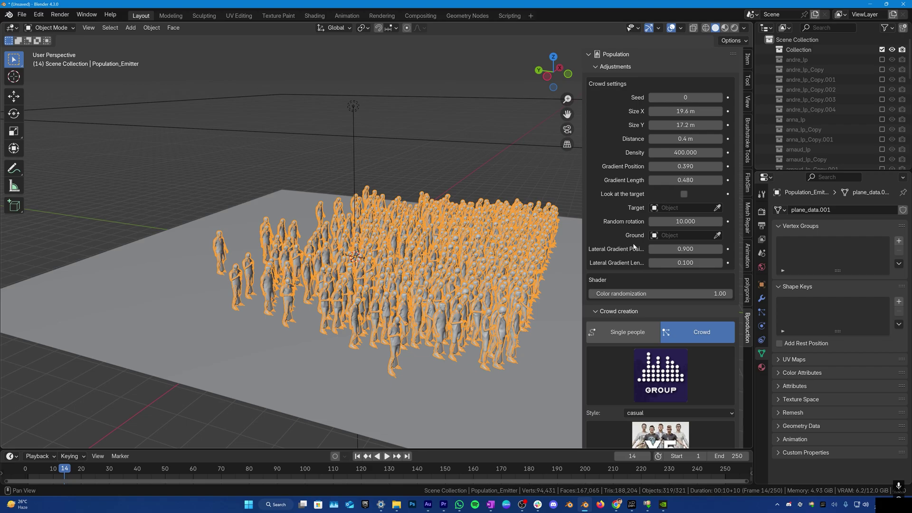
{"action": "middle_click_drag", "start_coordinate": [428, 271], "coordinate": [455, 234]}
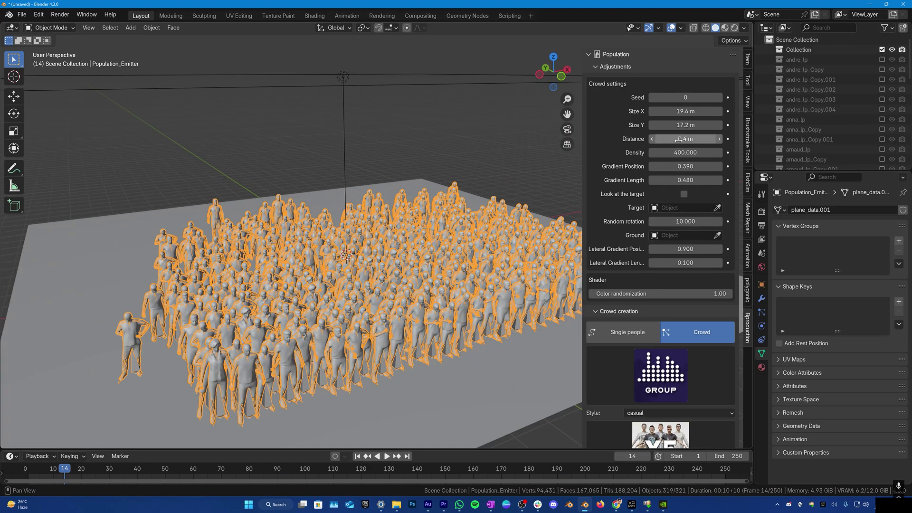
Set the spacing between people to 0.58 m.
{"action": "left_click_drag", "start_coordinate": [676, 139], "coordinate": [683, 139]}
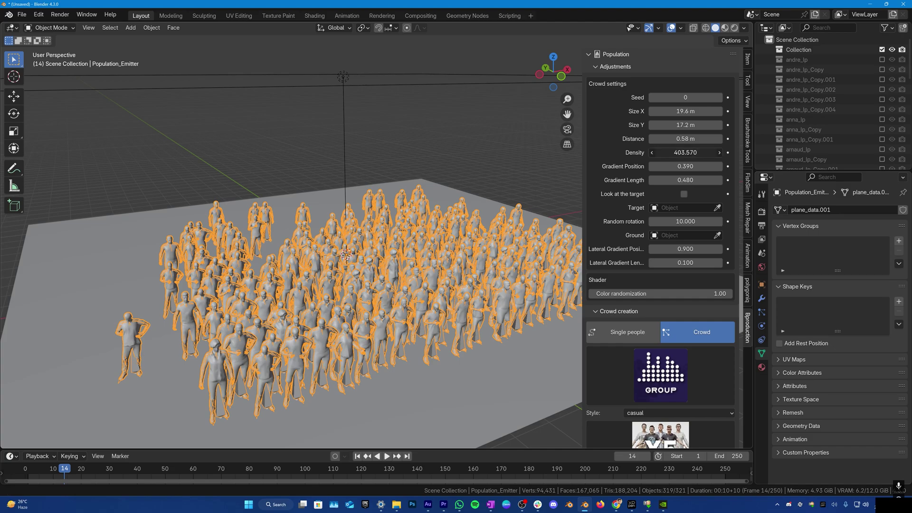
{"action": "left_click_drag", "start_coordinate": [685, 140], "coordinate": [670, 139]}
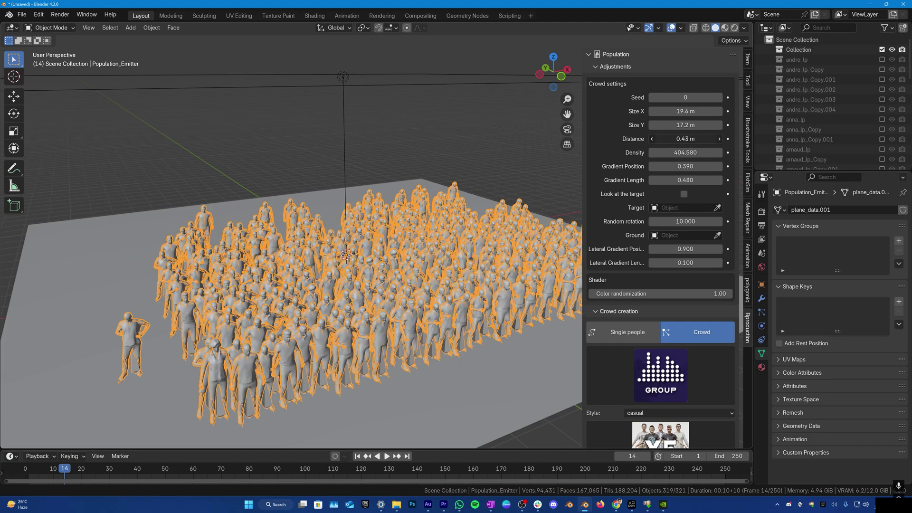
{"action": "left_click_drag", "start_coordinate": [685, 139], "coordinate": [694, 139]}
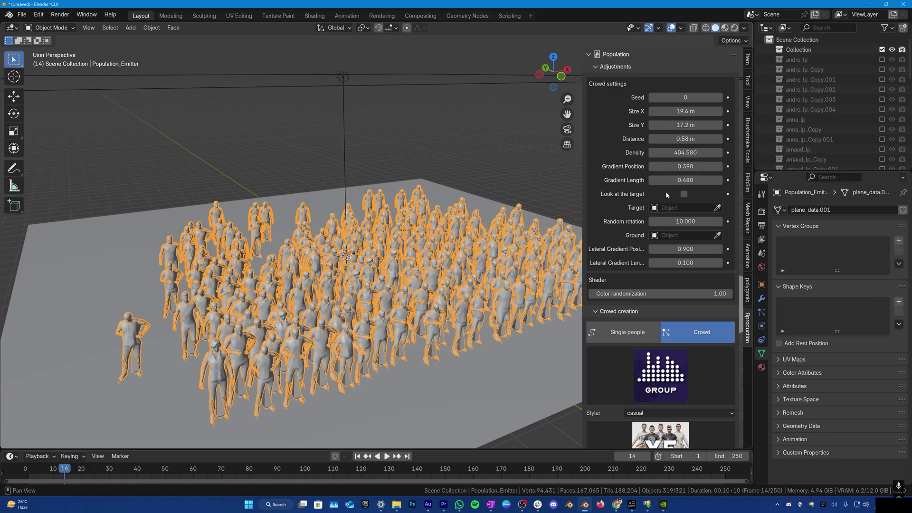
Enable Look at target, add a Plain Axes empty and set it as the target.
{"action": "left_click", "coordinate": [686, 194]}
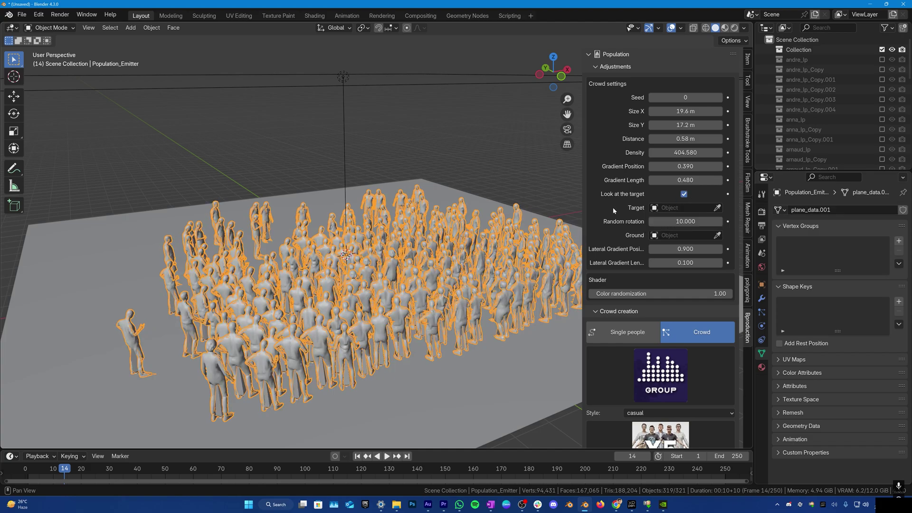
{"action": "scroll", "coordinate": [356, 257], "scroll_direction": "down", "scroll_amount": 3}
{"action": "key", "text": "shift+a"}
{"action": "left_click", "coordinate": [388, 321]}
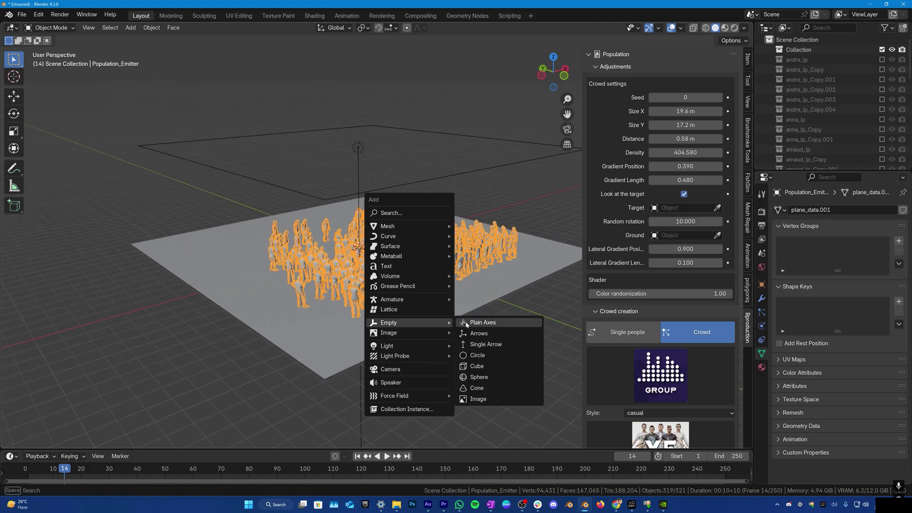
{"action": "left_click", "coordinate": [479, 323]}
{"action": "key", "text": "g"}
{"action": "key", "text": "z"}
{"action": "left_click", "coordinate": [428, 267]}
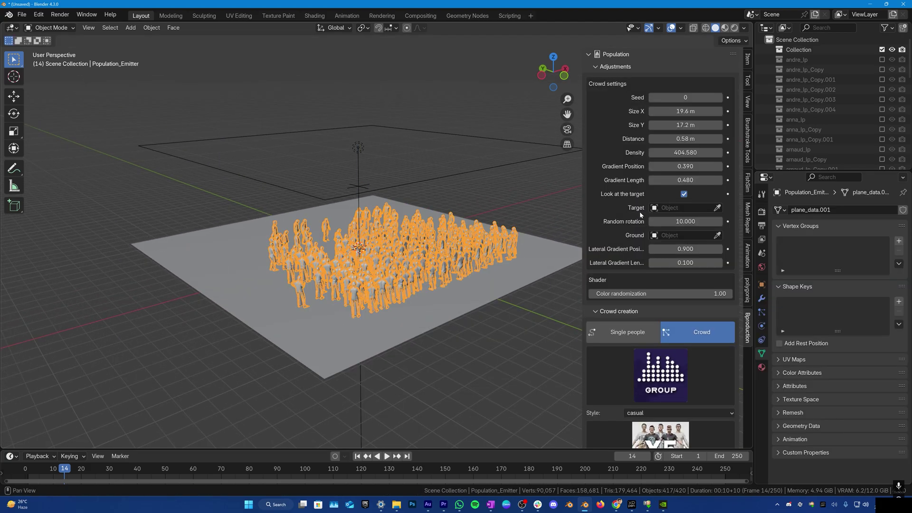
{"action": "left_click", "coordinate": [683, 207]}
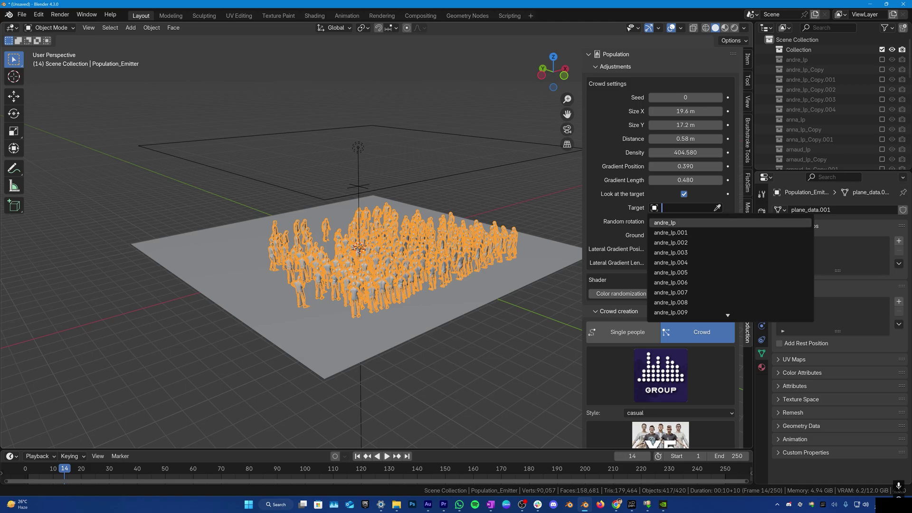
{"action": "type", "text": "e"}
{"action": "key", "text": "Return"}
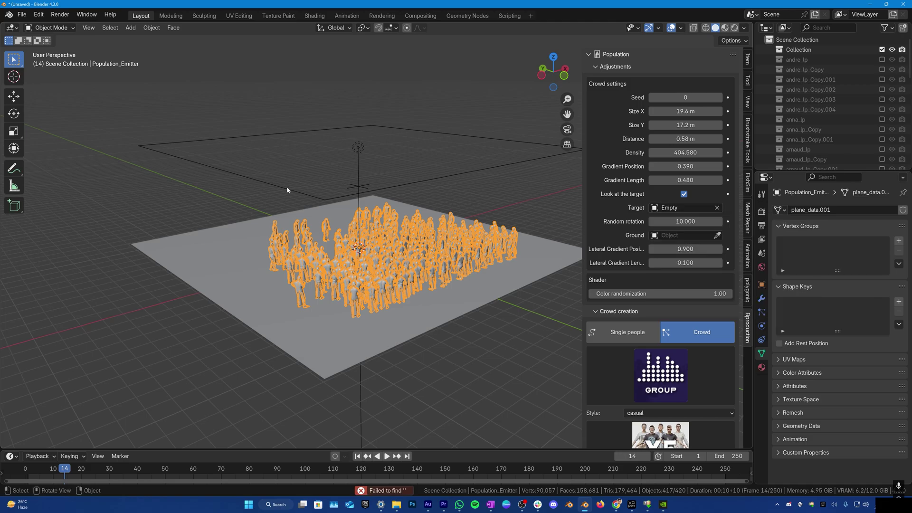
Raise the empty vertically above the crowd, then reselect the crowd.
{"action": "left_click", "coordinate": [364, 190]}
{"action": "key", "text": "g"}
{"action": "key", "text": "z"}
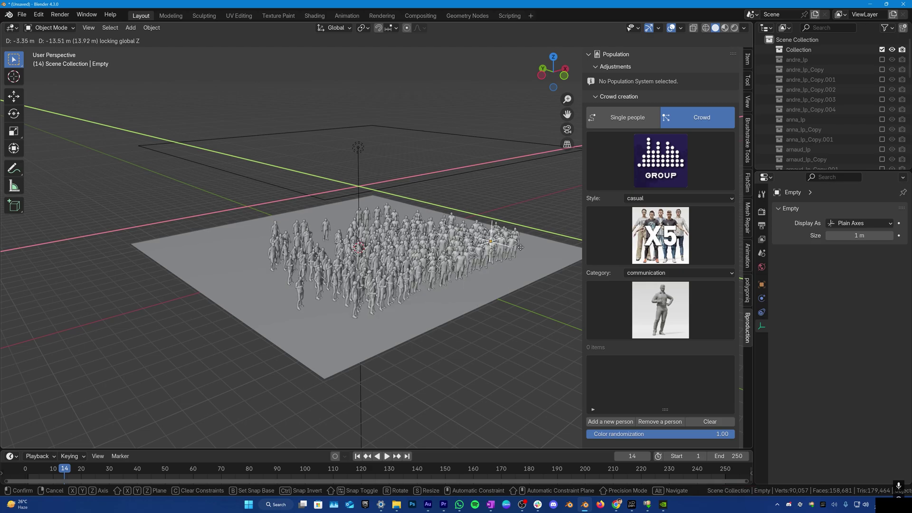
{"action": "left_click", "coordinate": [334, 192]}
{"action": "scroll", "coordinate": [474, 248], "scroll_direction": "up", "scroll_amount": 5}
{"action": "scroll", "coordinate": [474, 247], "scroll_direction": "down", "scroll_amount": 2}
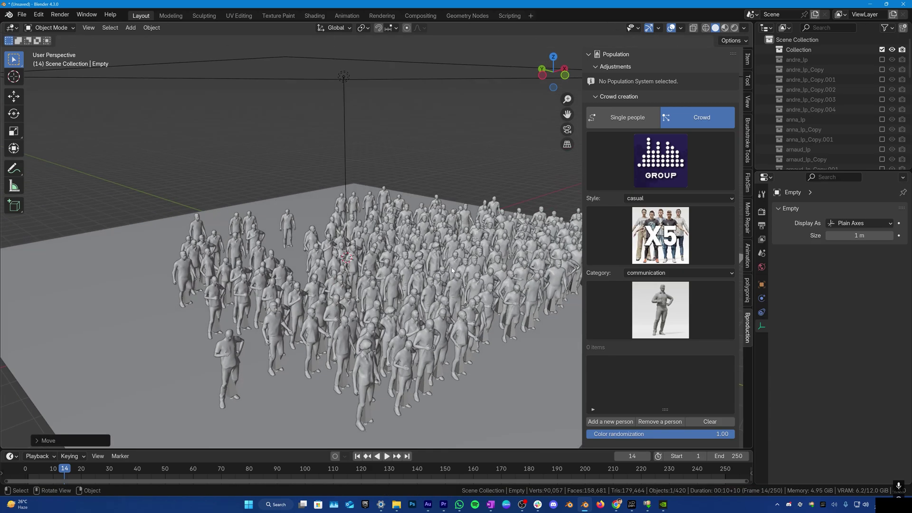
{"action": "left_click", "coordinate": [356, 285]}
{"action": "left_click_drag", "start_coordinate": [664, 263], "coordinate": [605, 263]}
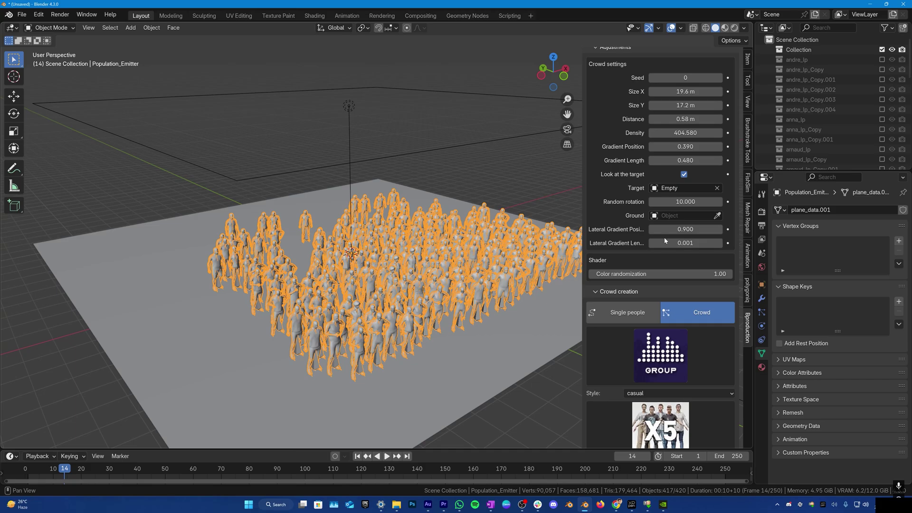
Set lateral gradient position 0.91, lateral gradient length 0.999, and gradient length 0.81.
{"action": "left_click_drag", "start_coordinate": [682, 228], "coordinate": [712, 228]}
{"action": "mouse_move", "coordinate": [662, 243]}
{"action": "left_mouse_down"}
{"action": "mouse_move", "coordinate": [712, 243]}
{"action": "mouse_move", "coordinate": [666, 228]}
{"action": "left_mouse_up"}
{"action": "left_click_drag", "start_coordinate": [677, 160], "coordinate": [705, 160]}
{"action": "middle_click_drag", "start_coordinate": [356, 286], "coordinate": [477, 276]}
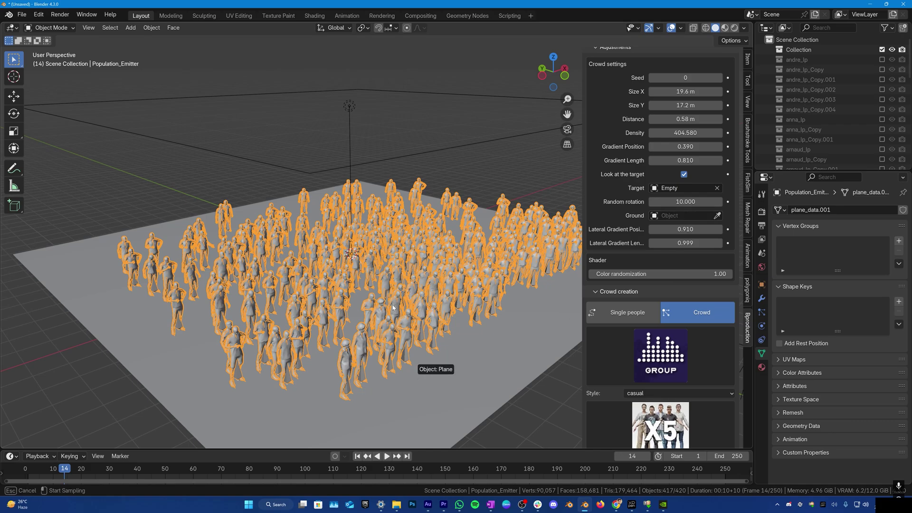
Pick Plane as the crowd's ground, then deselect the crowd.
{"action": "left_click", "coordinate": [392, 306]}
{"action": "middle_click_drag", "start_coordinate": [393, 306], "coordinate": [377, 305]}
{"action": "left_click", "coordinate": [513, 189]}
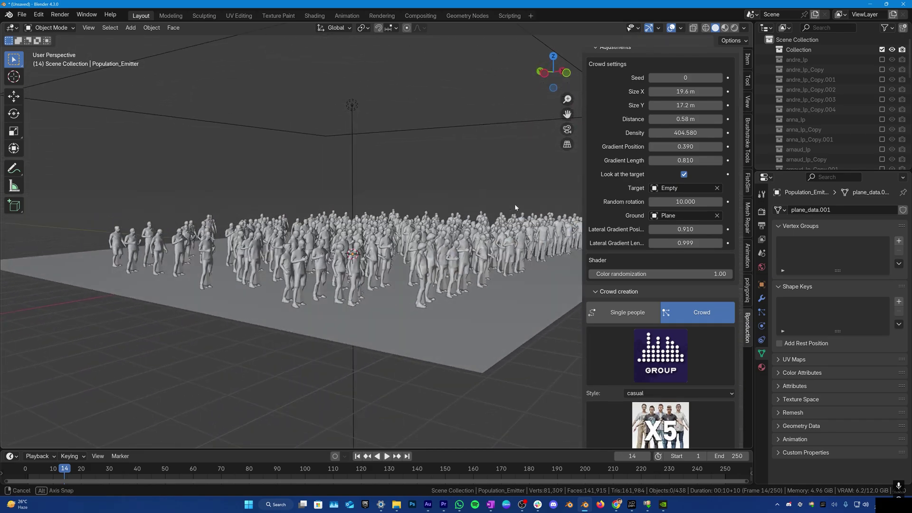
{"action": "middle_click_drag", "start_coordinate": [515, 204], "coordinate": [428, 235]}
{"action": "scroll", "coordinate": [637, 284], "scroll_direction": "down", "scroll_amount": 3}
{"action": "scroll", "coordinate": [636, 266], "scroll_direction": "up", "scroll_amount": 3}
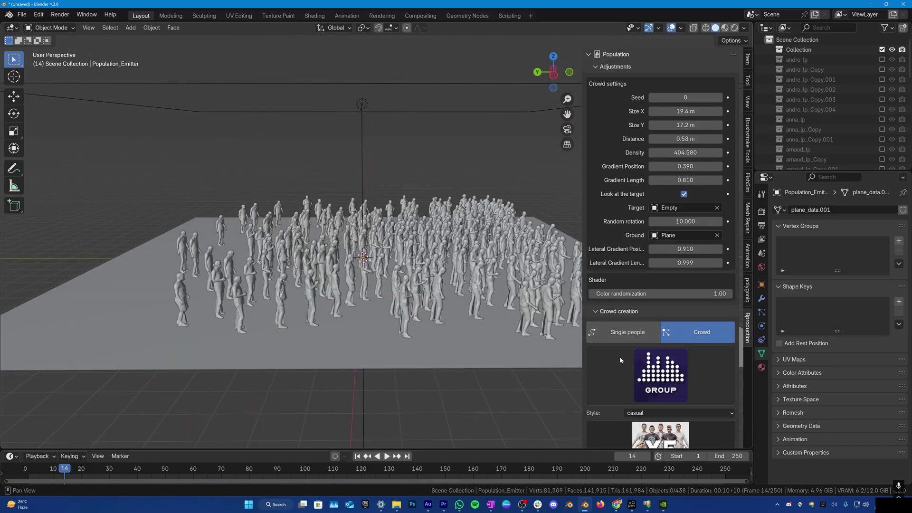
{"action": "scroll", "coordinate": [636, 266], "scroll_direction": "down", "scroll_amount": 5}
{"action": "middle_click_drag", "start_coordinate": [428, 235], "coordinate": [455, 273]}
Switch the crowd mode to On Vertices and delete the generated group crowd.
{"action": "left_click", "coordinate": [655, 281]}
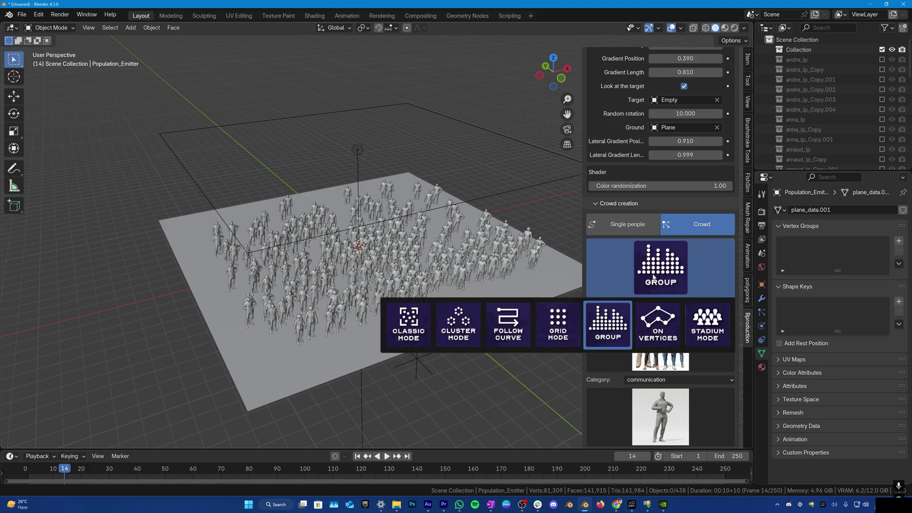
{"action": "left_click", "coordinate": [661, 319]}
{"action": "left_click", "coordinate": [660, 267]}
{"action": "left_click", "coordinate": [662, 320]}
{"action": "scroll", "coordinate": [412, 282], "scroll_direction": "down", "scroll_amount": 3}
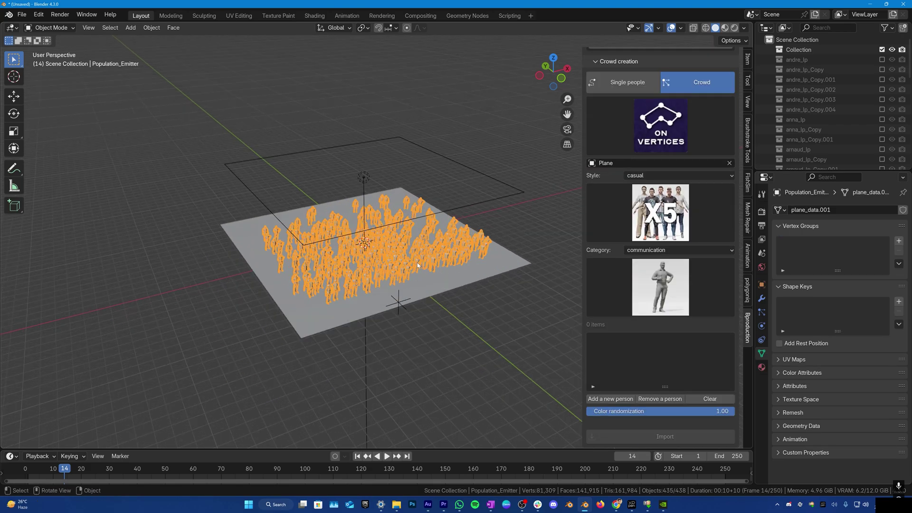
{"action": "right_click", "coordinate": [856, 78]}
{"action": "left_click", "coordinate": [791, 114]}
{"action": "scroll", "coordinate": [356, 214], "scroll_direction": "up", "scroll_amount": 4}
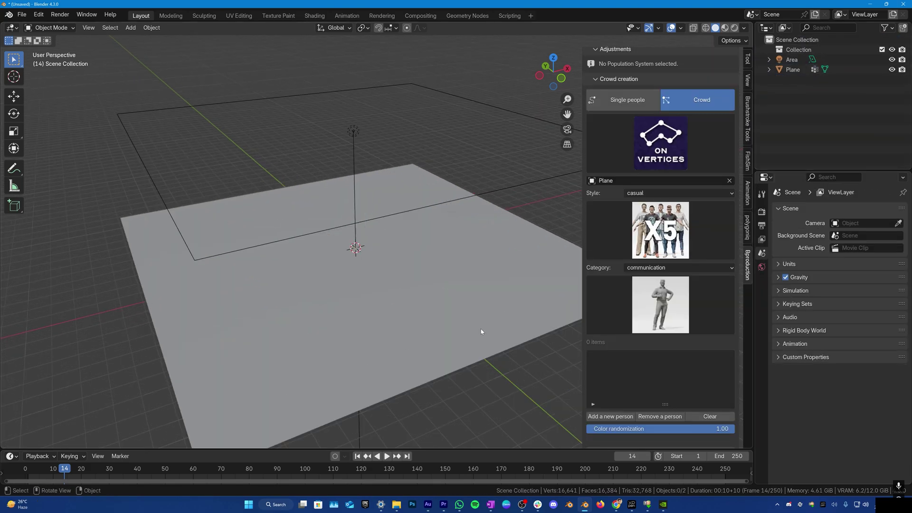
Choose the seven-character casual X7 style and add a new plane mesh.
{"action": "left_click", "coordinate": [661, 229]}
{"action": "left_click", "coordinate": [408, 456]}
{"action": "scroll", "coordinate": [661, 285], "scroll_direction": "down", "scroll_amount": 1}
{"action": "left_click", "coordinate": [660, 436]}
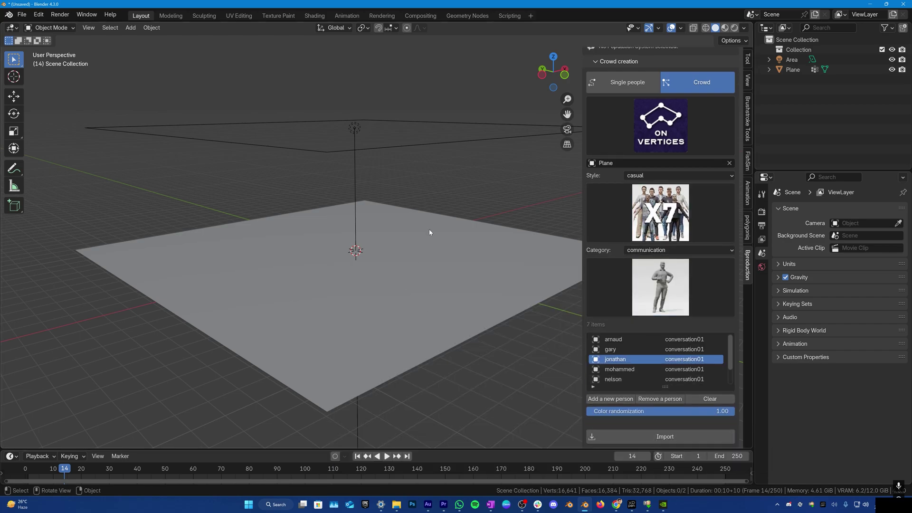
{"action": "scroll", "coordinate": [704, 258], "scroll_direction": "down", "scroll_amount": 1}
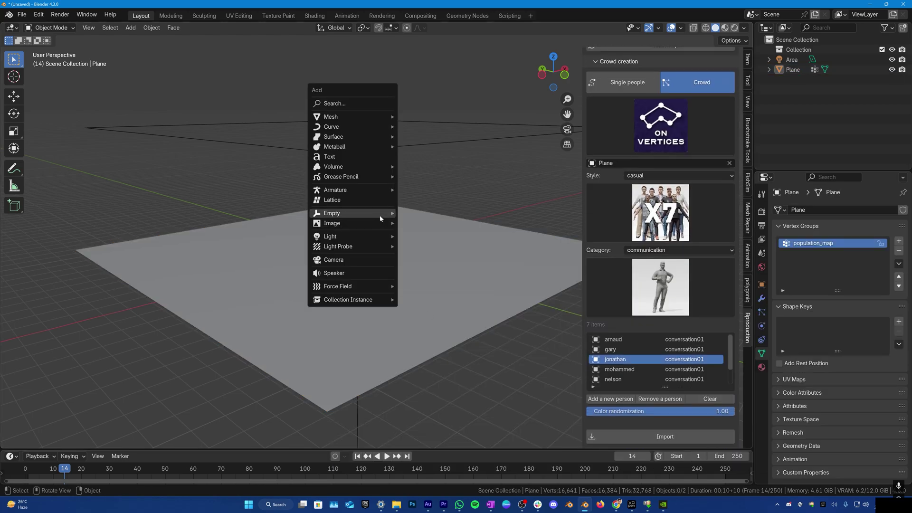
{"action": "mouse_move", "coordinate": [352, 117]}
{"action": "left_click", "coordinate": [420, 99]}
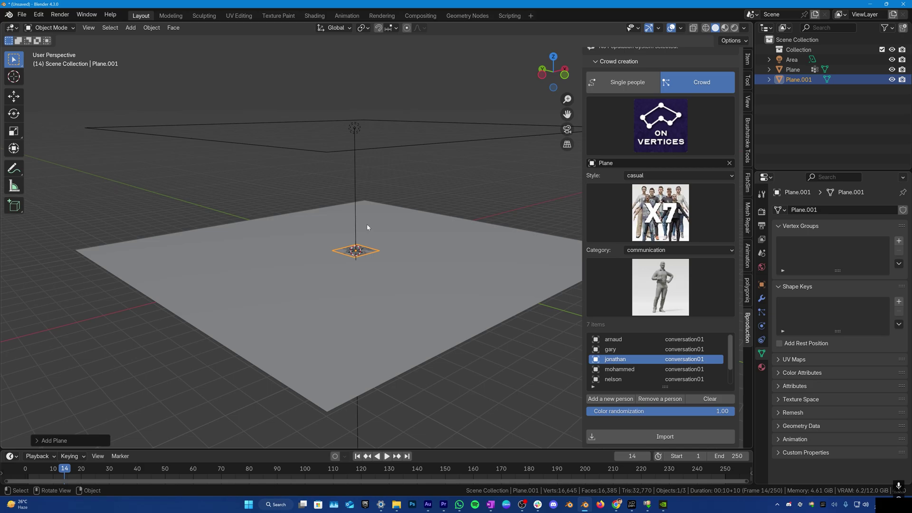
{"action": "scroll", "coordinate": [368, 228], "scroll_direction": "up", "scroll_amount": 3}
In Edit Mode, move the plane along Z and delete only its face.
{"action": "key", "text": "ctrl+Tab"}
{"action": "left_click", "coordinate": [404, 249]}
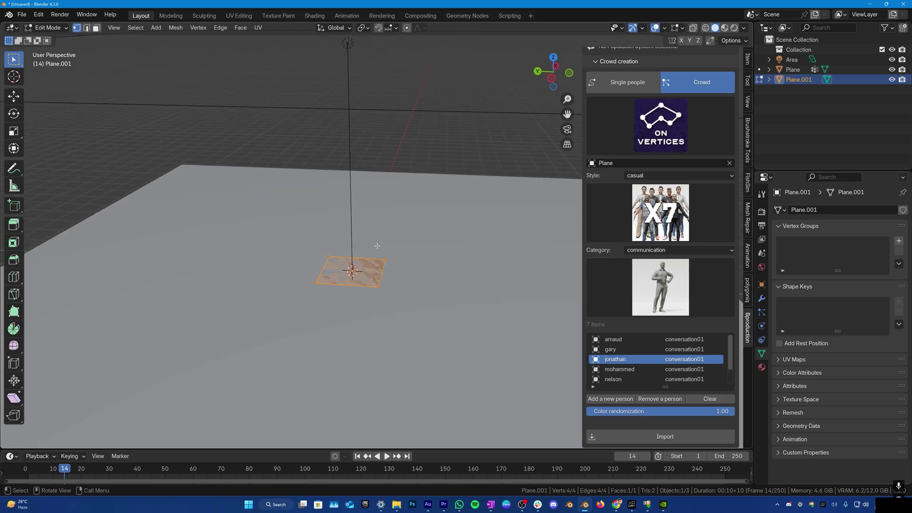
{"action": "key", "text": "g"}
{"action": "key", "text": "z"}
{"action": "left_click", "coordinate": [377, 245]}
{"action": "key", "text": "x"}
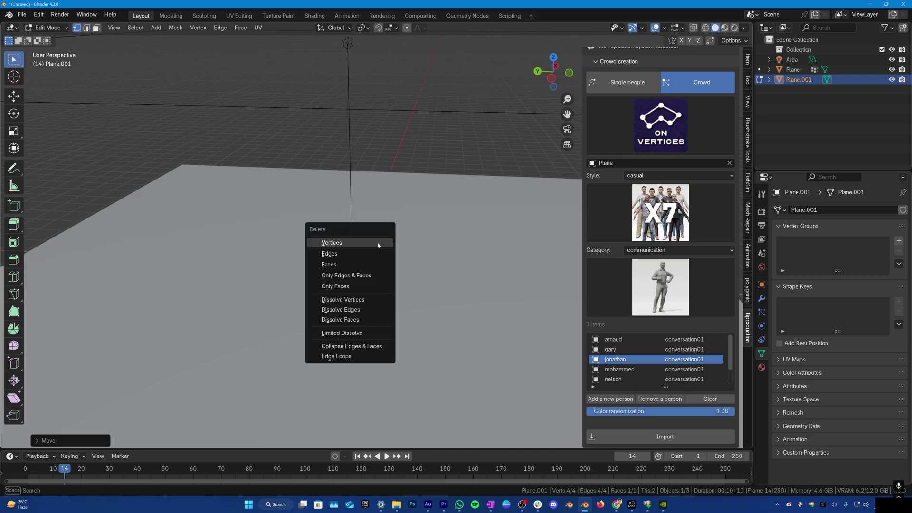
{"action": "left_click", "coordinate": [332, 287]}
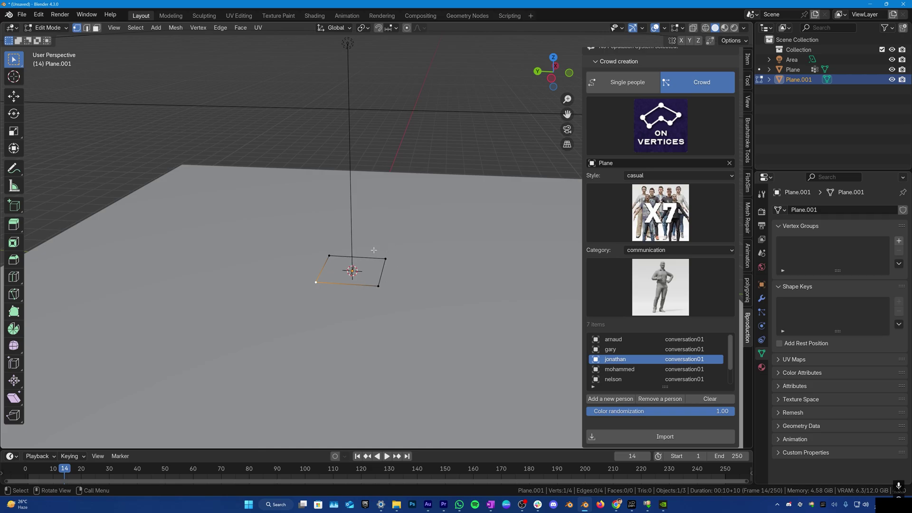
Extrude flat edges into a zigzag path and return to Object Mode.
{"action": "key", "text": "e"}
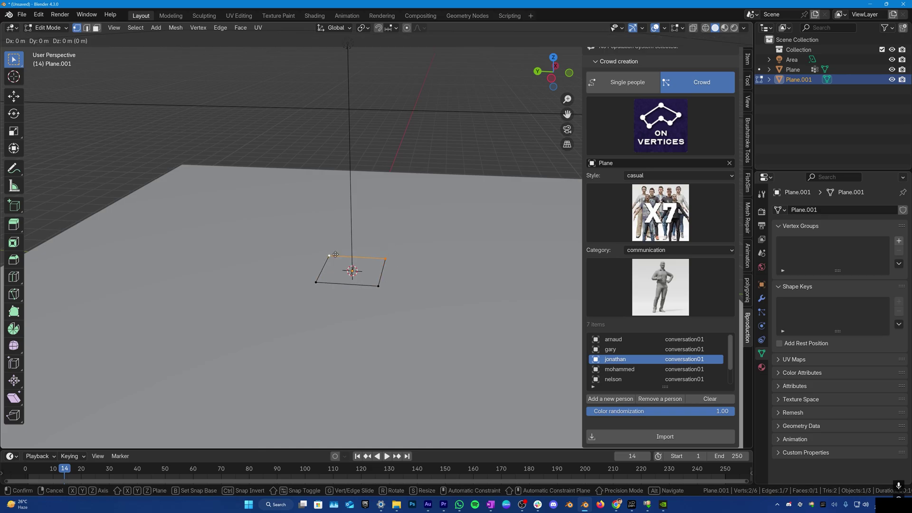
{"action": "key", "text": "shift+z"}
{"action": "left_click", "coordinate": [368, 228]}
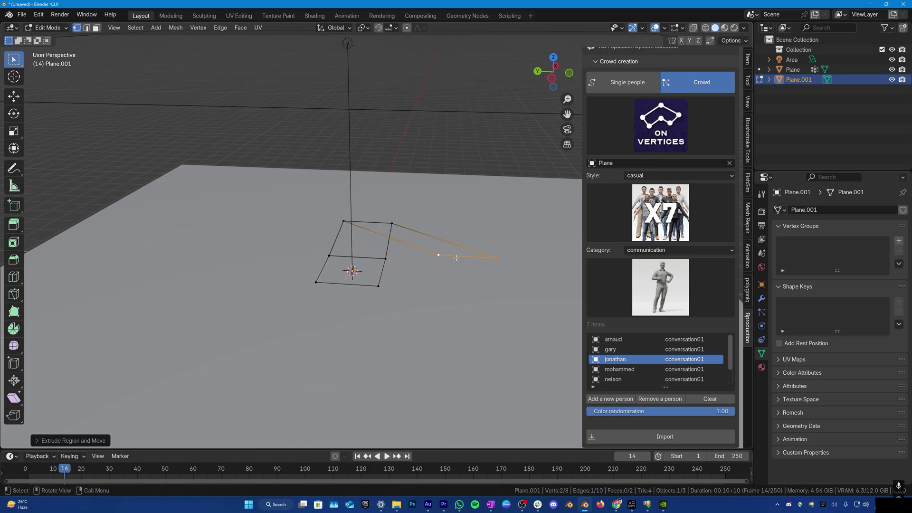
{"action": "key", "text": "e"}
{"action": "key", "text": "shift+z"}
{"action": "left_click", "coordinate": [499, 243]}
{"action": "key", "text": "e"}
{"action": "left_click", "coordinate": [401, 359]}
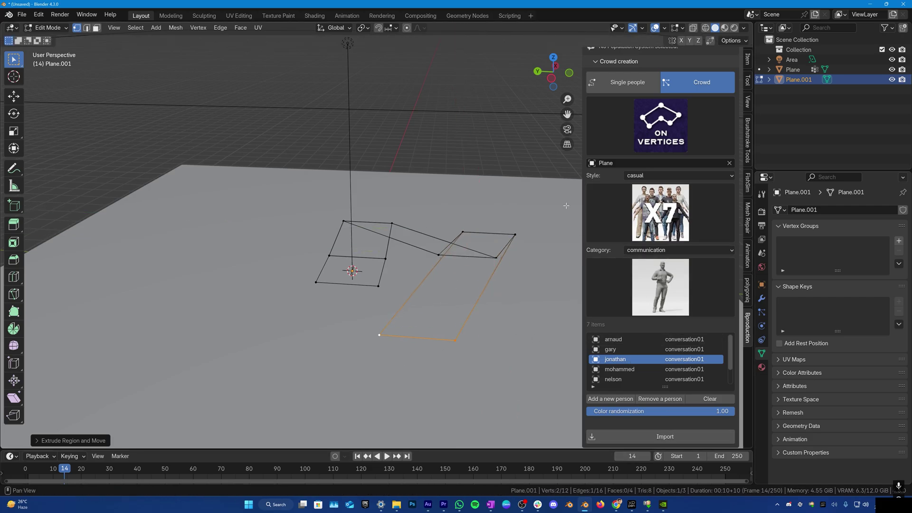
{"action": "key", "text": "Tab"}
{"action": "left_click", "coordinate": [656, 163]}
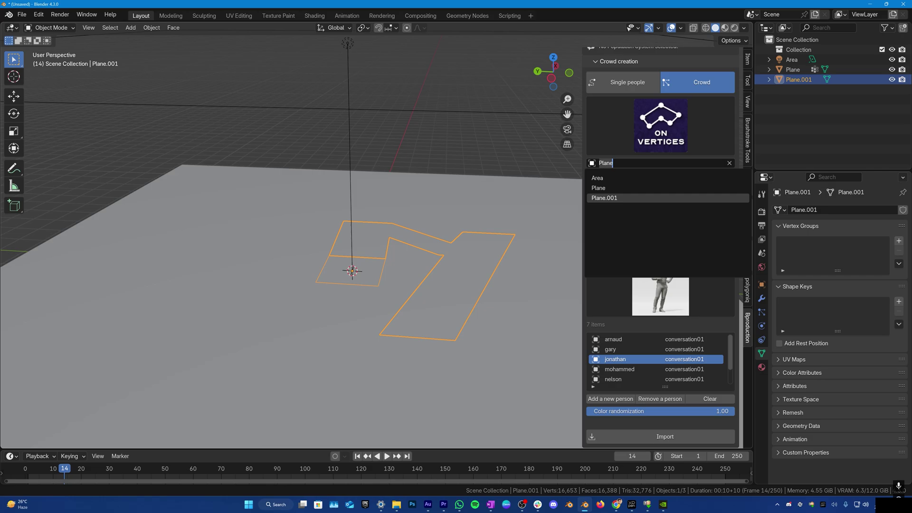
Import the casual crowd onto the vertices of Plane.001.
{"action": "left_click", "coordinate": [604, 197]}
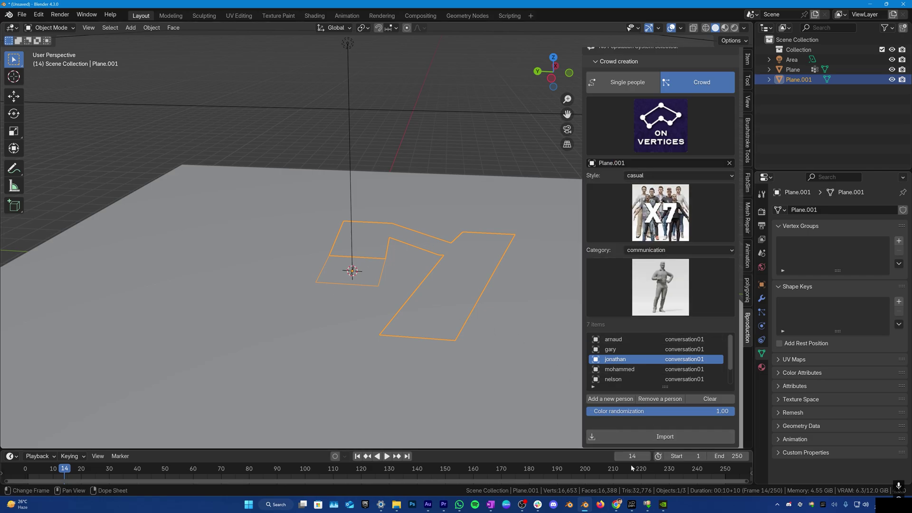
{"action": "left_click", "coordinate": [645, 436]}
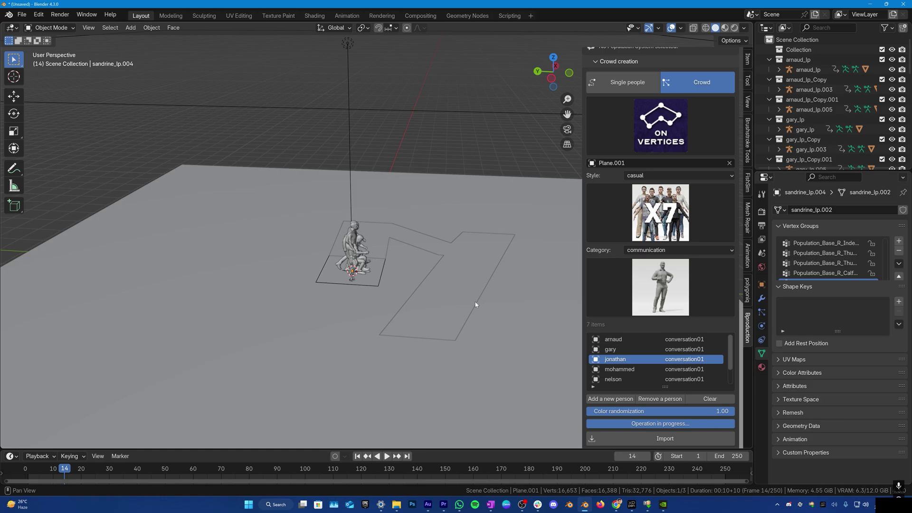
{"action": "middle_click_drag", "start_coordinate": [474, 304], "coordinate": [399, 290]}
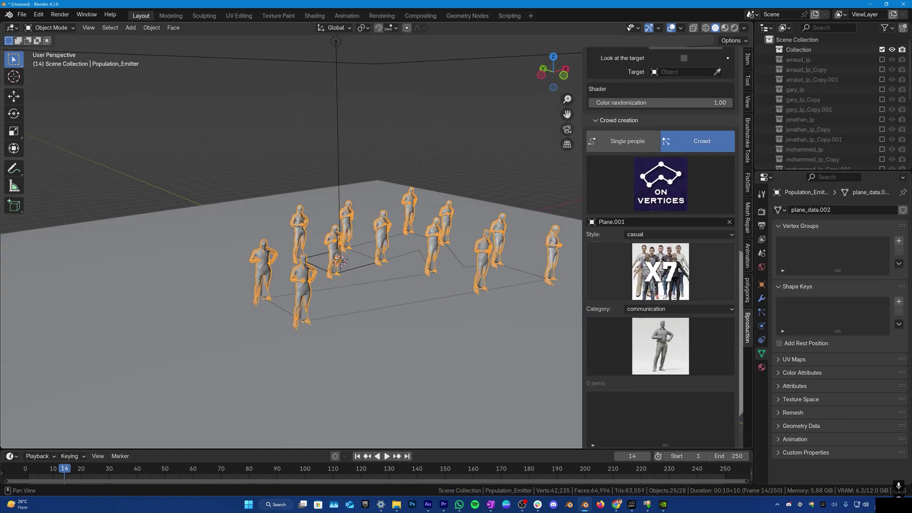
{"action": "scroll", "coordinate": [660, 285], "scroll_direction": "down", "scroll_amount": 2}
Keep the conversation01 animation, play it, and preview in Rendered shading.
{"action": "left_click", "coordinate": [660, 303]}
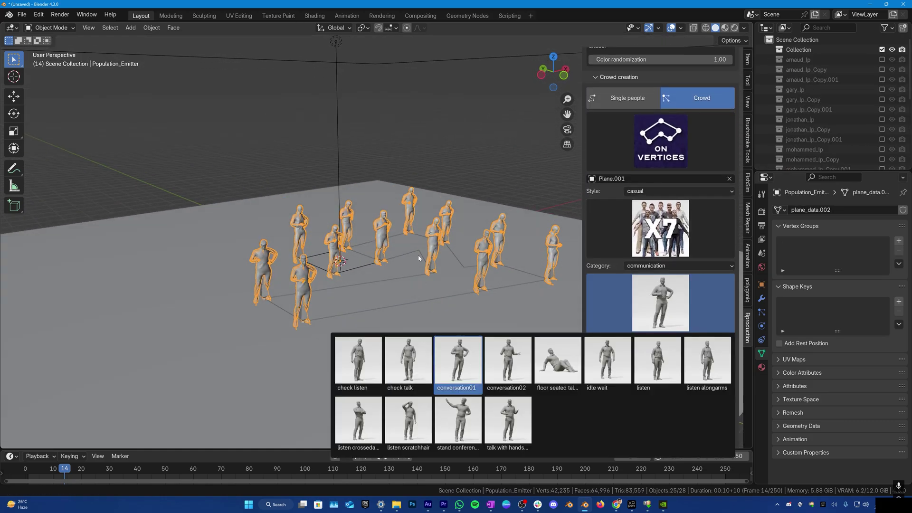
{"action": "left_click", "coordinate": [457, 363]}
{"action": "middle_click_drag", "start_coordinate": [419, 257], "coordinate": [451, 214]}
{"action": "key", "text": "space"}
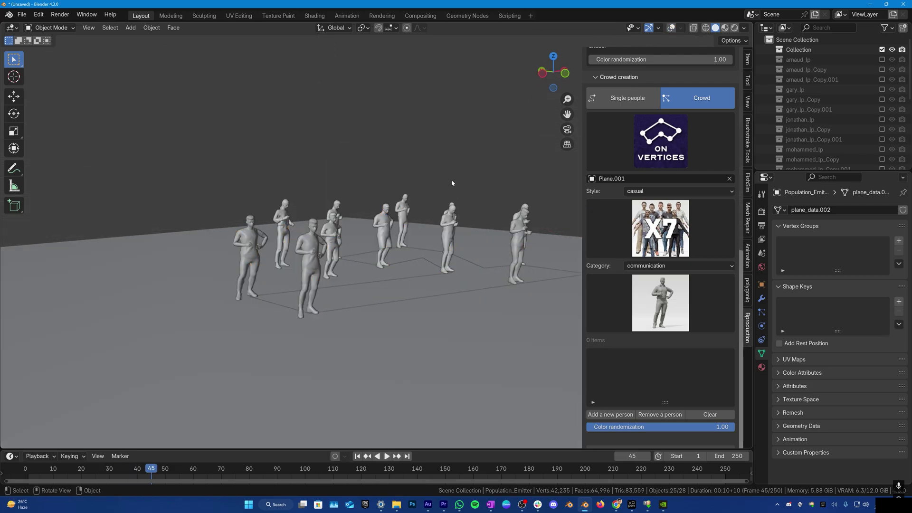
{"action": "key", "text": "z"}
{"action": "left_click", "coordinate": [470, 179]}
{"action": "mouse_move", "coordinate": [470, 179]}
{"action": "middle_mouse_down"}
{"action": "mouse_move", "coordinate": [486, 187]}
{"action": "mouse_move", "coordinate": [474, 199]}
{"action": "middle_mouse_up"}
{"action": "scroll", "coordinate": [473, 198], "scroll_direction": "down", "scroll_amount": 2}
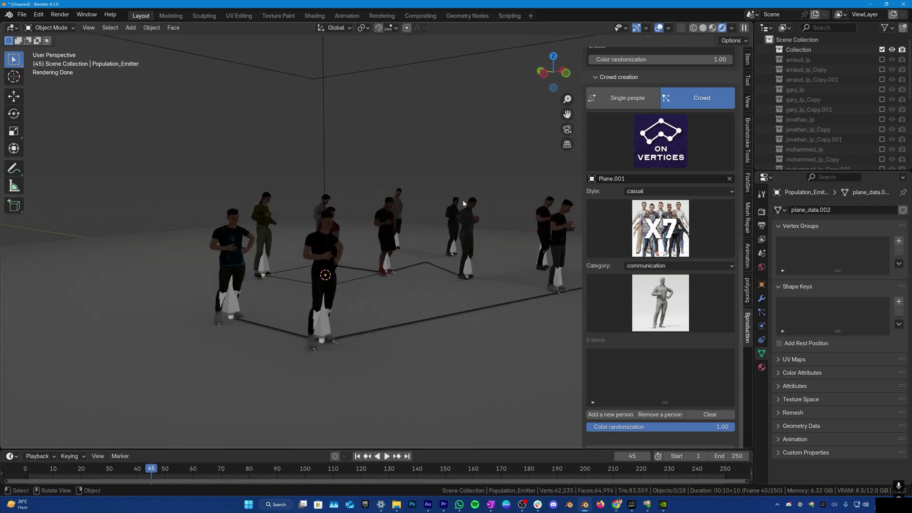
{"action": "key", "text": "z"}
Extrude another edge on Plane.001 in Edit Mode to add more characters.
{"action": "left_click", "coordinate": [470, 219]}
{"action": "middle_click_drag", "start_coordinate": [470, 219], "coordinate": [428, 243]}
{"action": "scroll", "coordinate": [428, 242], "scroll_direction": "down", "scroll_amount": 3}
{"action": "left_click", "coordinate": [371, 300]}
{"action": "key", "text": "Tab"}
{"action": "middle_click_drag", "start_coordinate": [371, 299], "coordinate": [406, 263]}
{"action": "key", "text": "e"}
{"action": "key", "text": "z"}
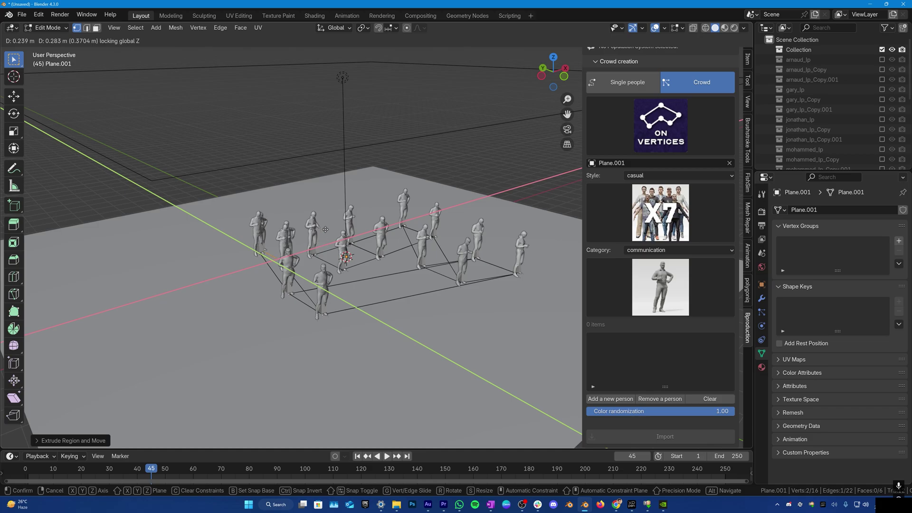
{"action": "left_click", "coordinate": [324, 230]}
{"action": "mouse_move", "coordinate": [428, 270]}
{"action": "middle_mouse_down"}
{"action": "mouse_move", "coordinate": [537, 277]}
{"action": "mouse_move", "coordinate": [379, 290]}
{"action": "middle_mouse_up"}
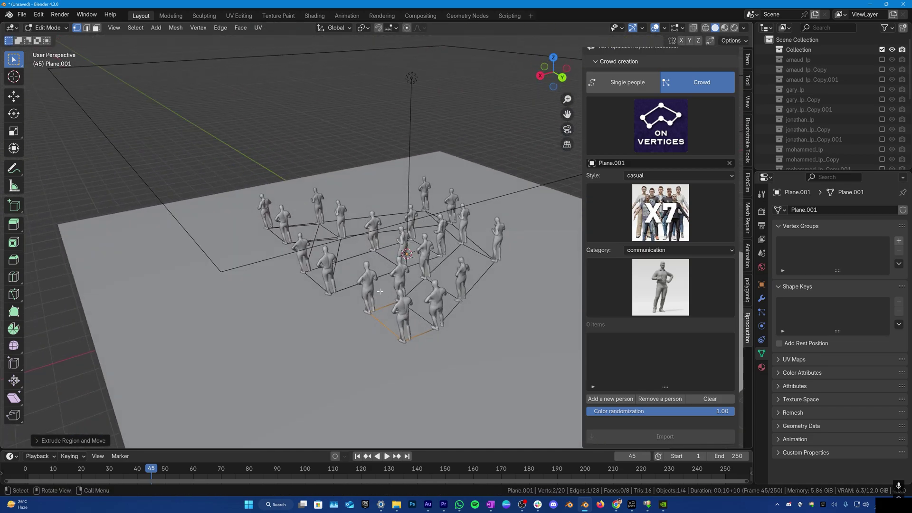
Return to Object Mode in rendered shading and raise the Area light power to 1221.3 W.
{"action": "key", "text": "Tab"}
{"action": "scroll", "coordinate": [380, 291], "scroll_direction": "up", "scroll_amount": 3}
{"action": "key", "text": "space"}
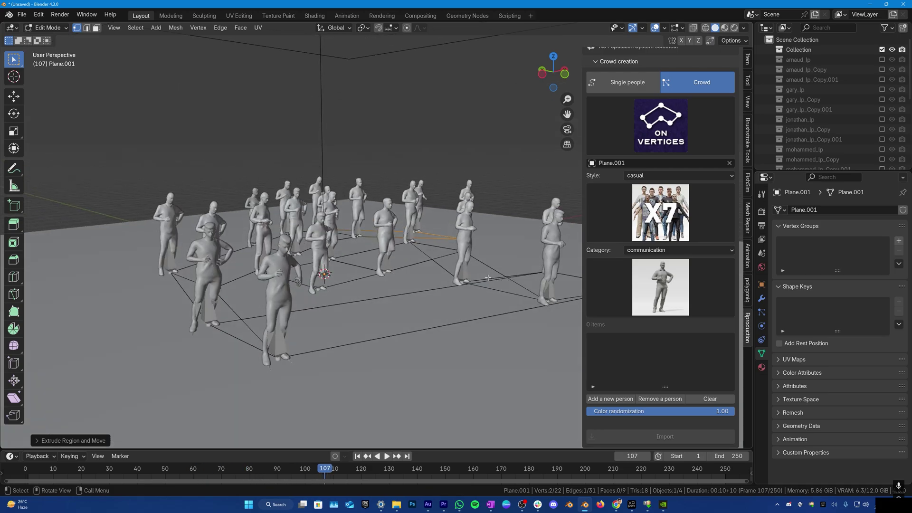
{"action": "key", "text": "z"}
{"action": "scroll", "coordinate": [819, 107], "scroll_direction": "down", "scroll_amount": 3}
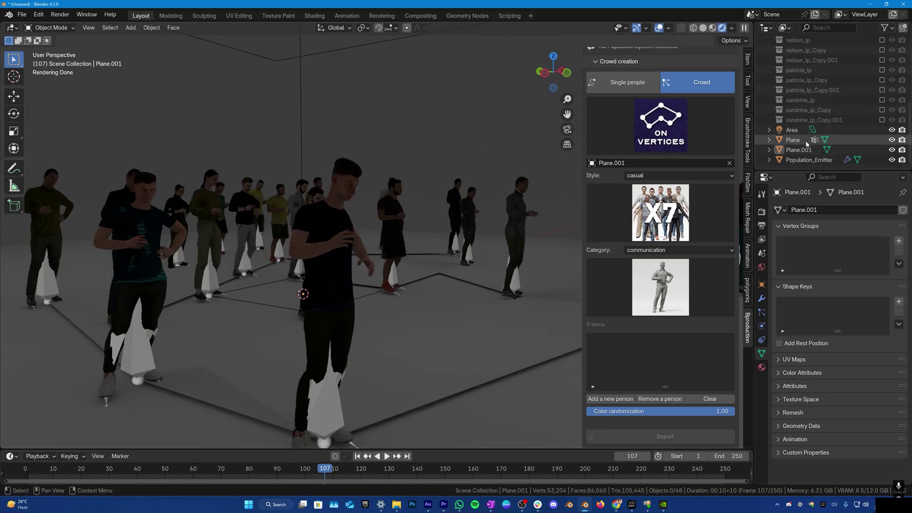
{"action": "left_click", "coordinate": [808, 160]}
{"action": "left_click", "coordinate": [797, 131]}
{"action": "left_click_drag", "start_coordinate": [848, 277], "coordinate": [876, 276]}
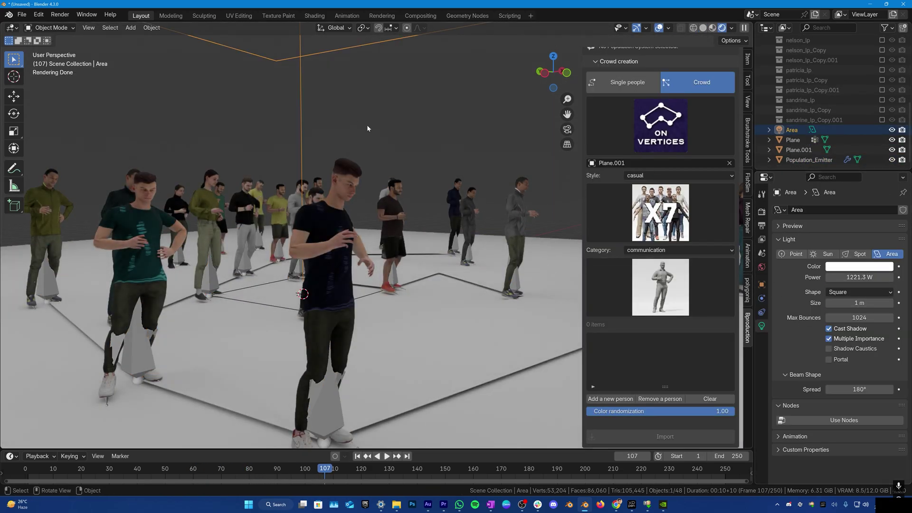
Switch the Population crowd to Stadium Mode.
{"action": "middle_click_drag", "start_coordinate": [367, 125], "coordinate": [364, 187]}
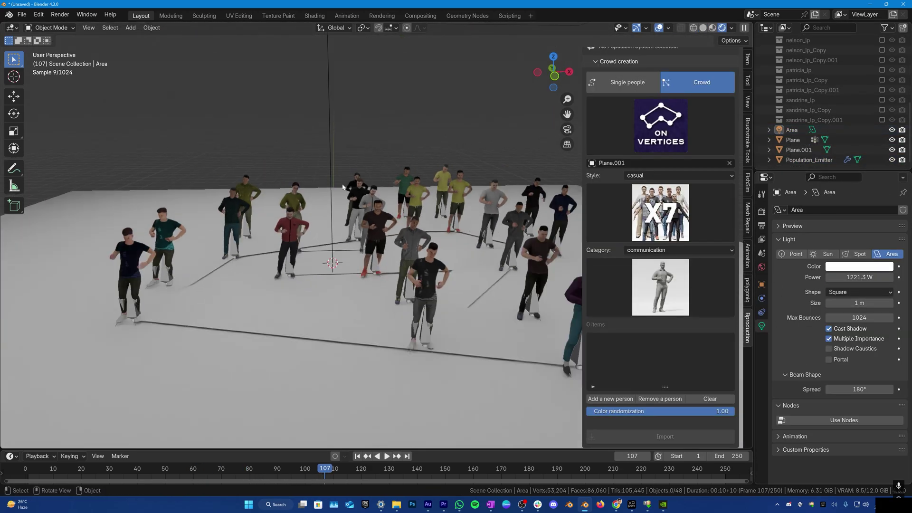
{"action": "left_click", "coordinate": [660, 128]}
{"action": "left_click", "coordinate": [705, 183]}
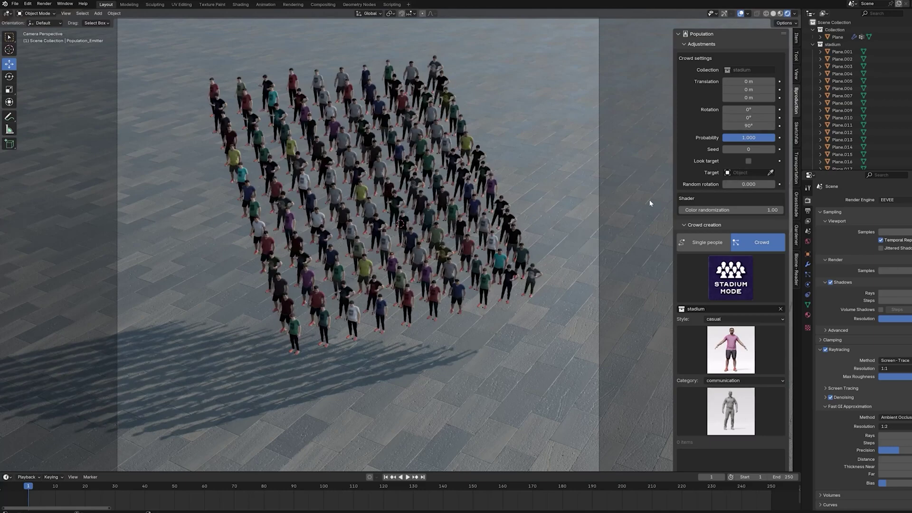
Adjust the stadium crowd's spawn probability and enable Look target so the figures face it.
{"action": "left_click_drag", "start_coordinate": [768, 138], "coordinate": [775, 138]}
{"action": "left_click", "coordinate": [748, 161]}
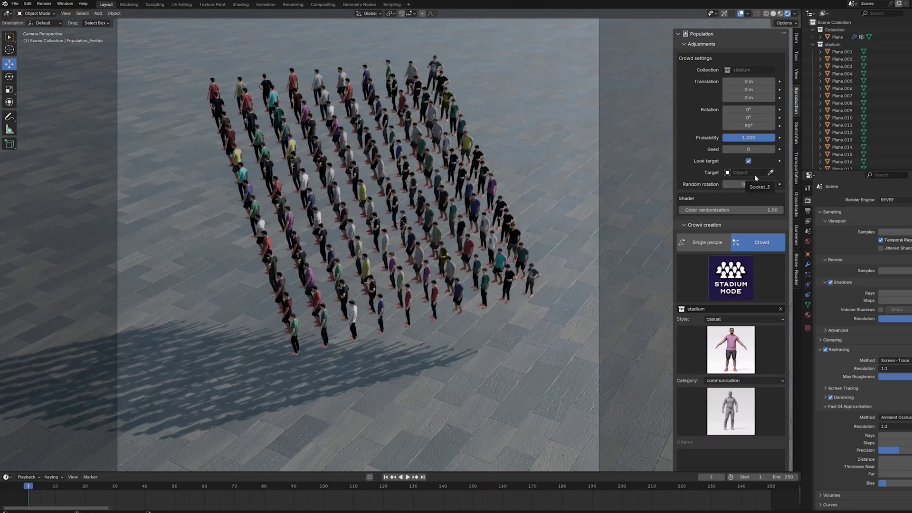